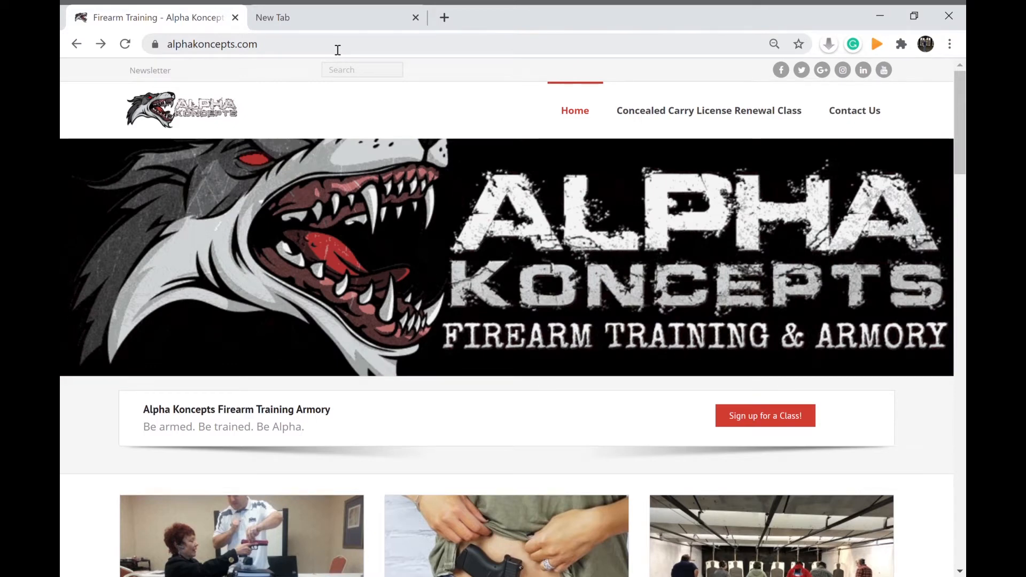
Look up the Alpha Koncepts class sign-up and review the October 10 Illinois Concealed Carry License Training event, returning to the Alpha Koncepts homepage
left_click(776, 424)
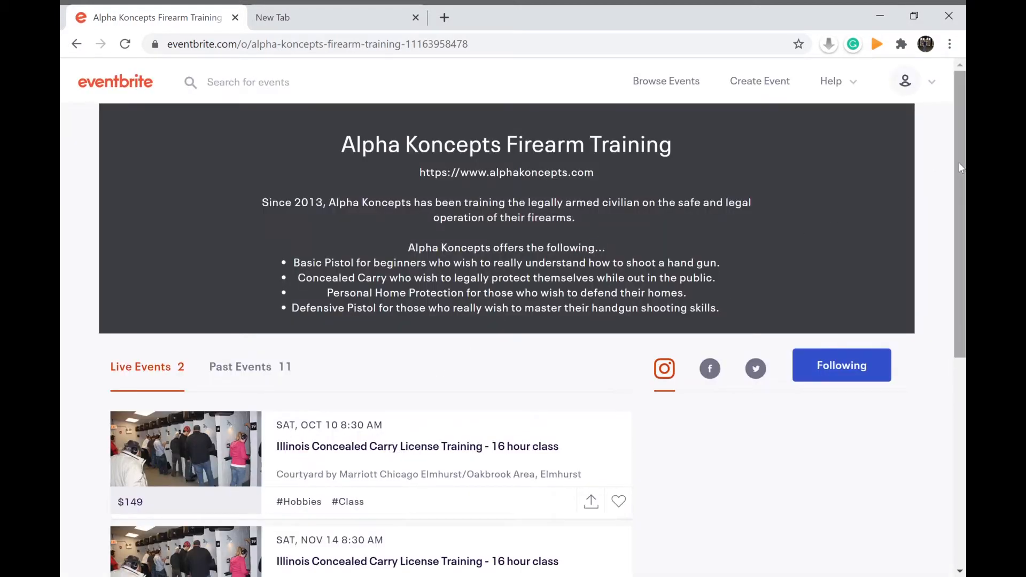
left_click_drag(961, 162, 940, 299)
scroll(930, 251, "up", 5)
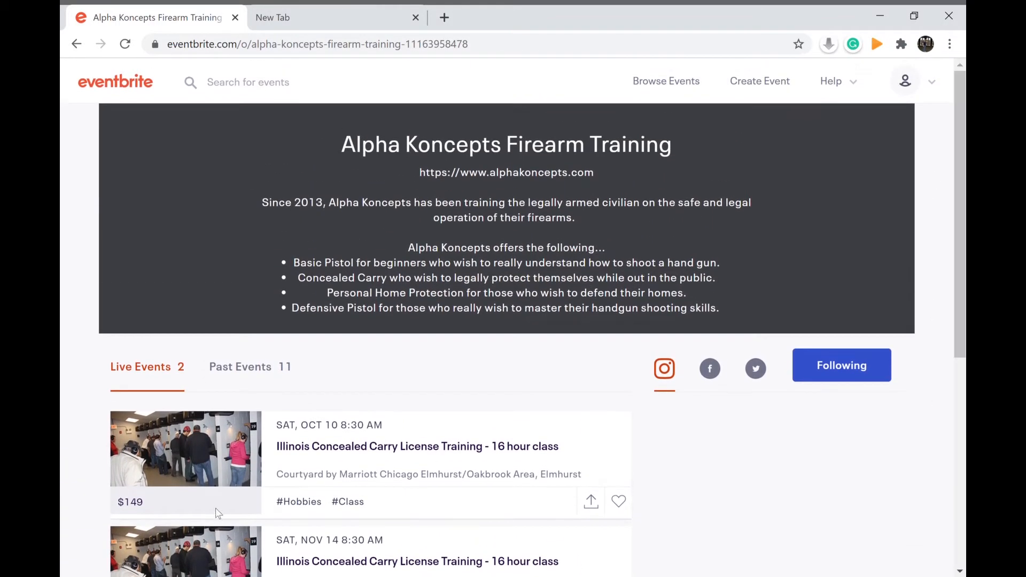
left_click(484, 449)
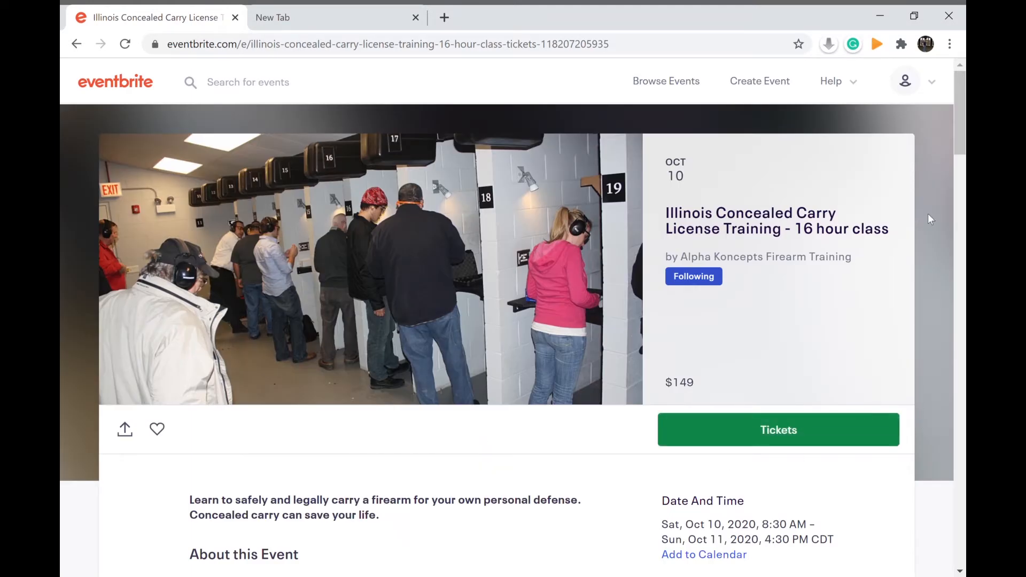
scroll(961, 133, "down", 4)
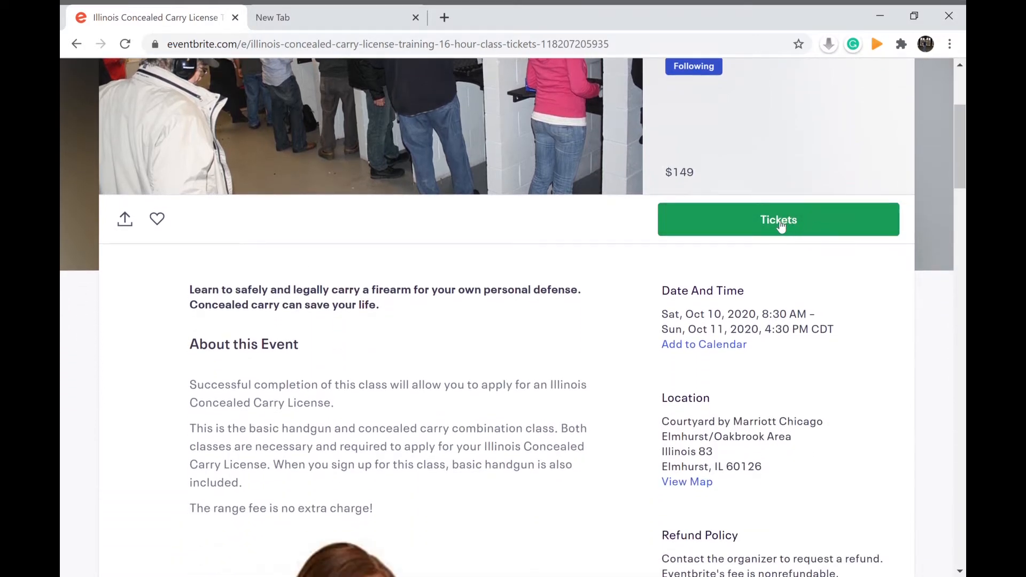
left_click(73, 48)
left_click(75, 45)
left_click(289, 16)
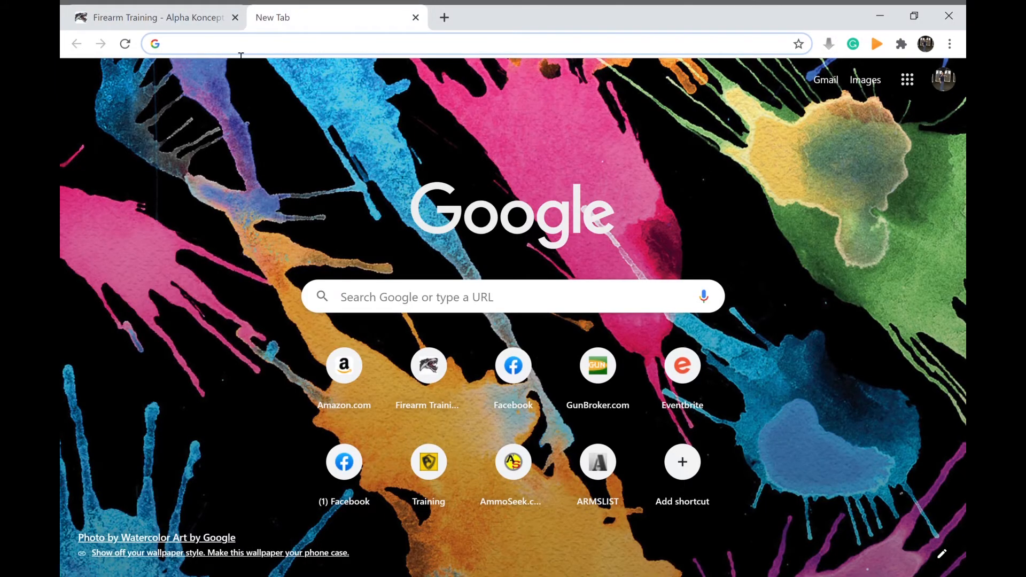
type("www.ispfsb.com")
key("Return")
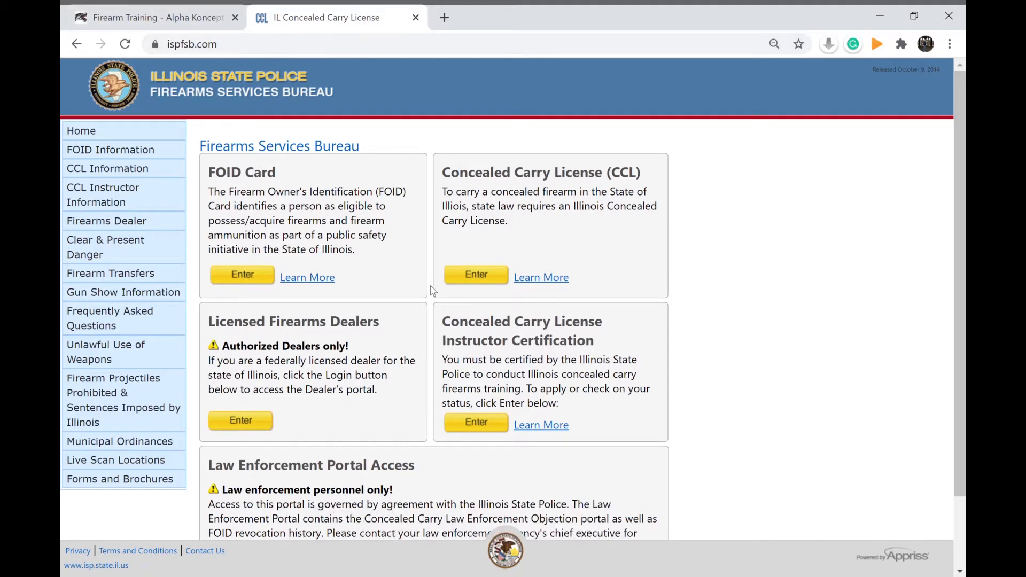
left_click(477, 276)
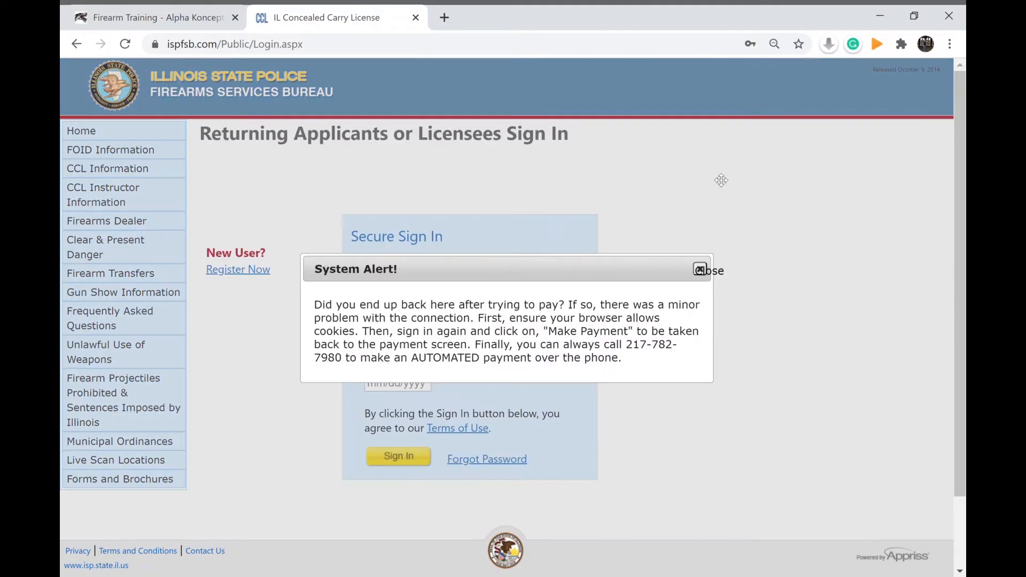
left_click(700, 269)
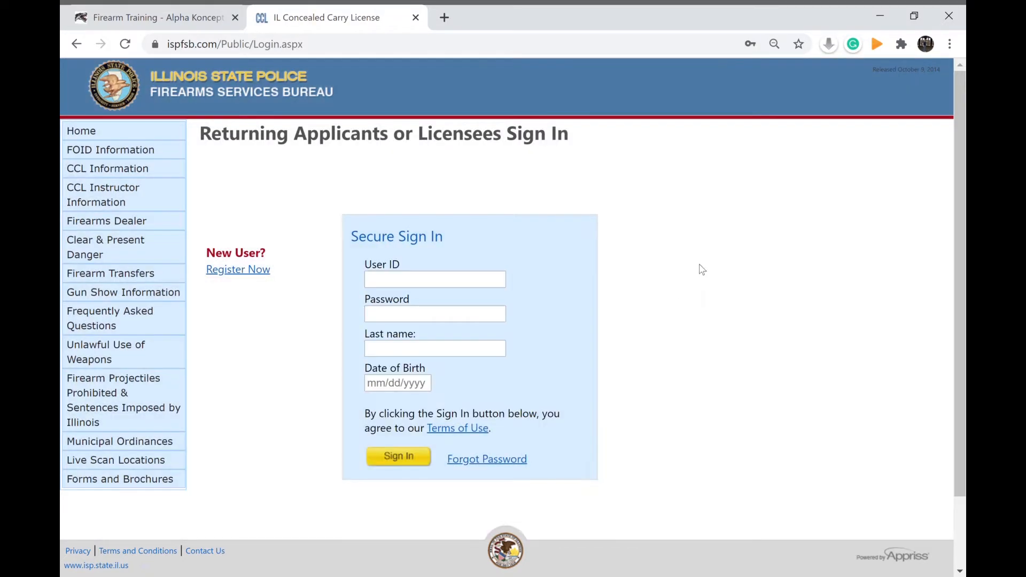
Enter the applicant's user ID in the Secure Sign In form
left_click(398, 287)
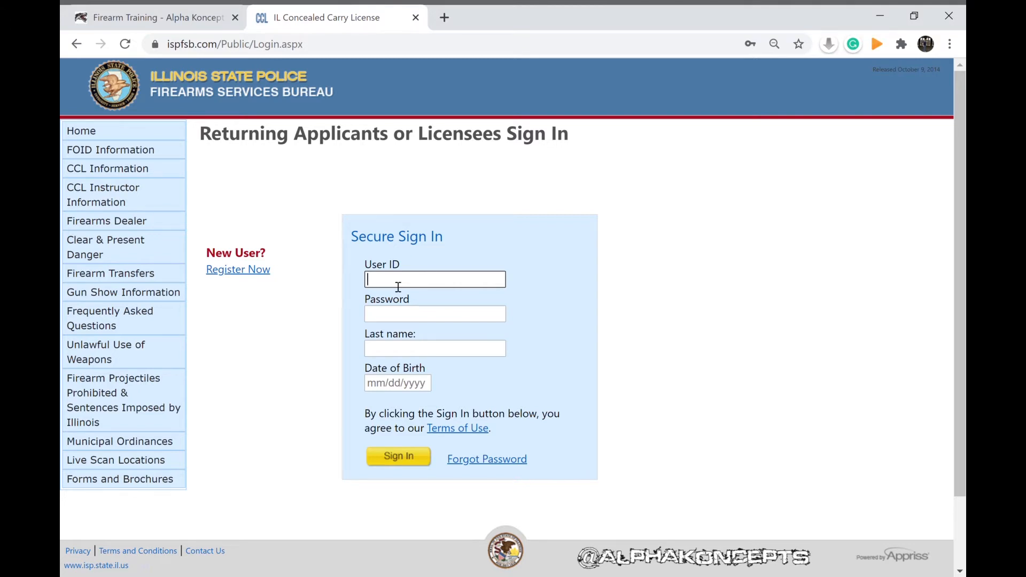
left_click(399, 287)
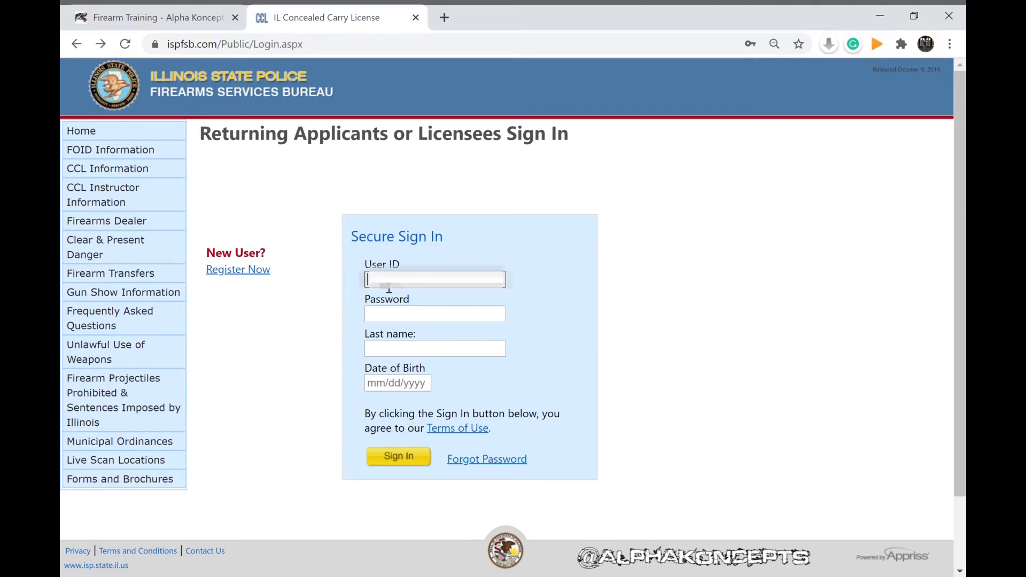
type("j??????????????")
key("Tab")
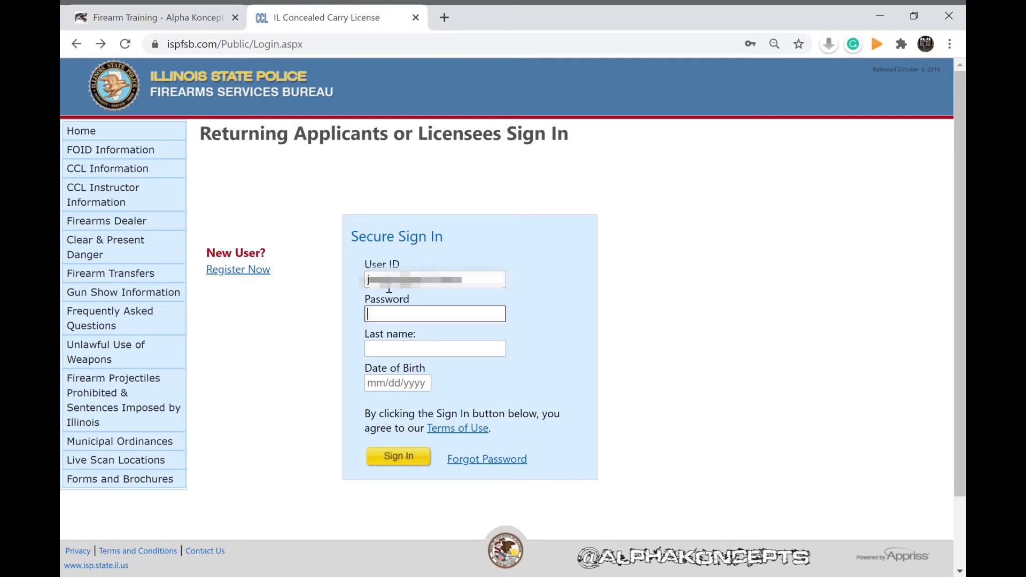
type("?????????????")
key("BackSpace")
key("BackSpace")
key("BackSpace")
key("BackSpace")
key("BackSpace")
key("BackSpace")
key("BackSpace")
key("BackSpace")
key("BackSpace")
key("BackSpace")
key("BackSpace")
key("BackSpace")
key("BackSpace")
Enter the account password, last name and date of birth, and sign in to the Firearms Services Bureau account
type("??????????????")
key("Tab")
key("Tab")
type("11")
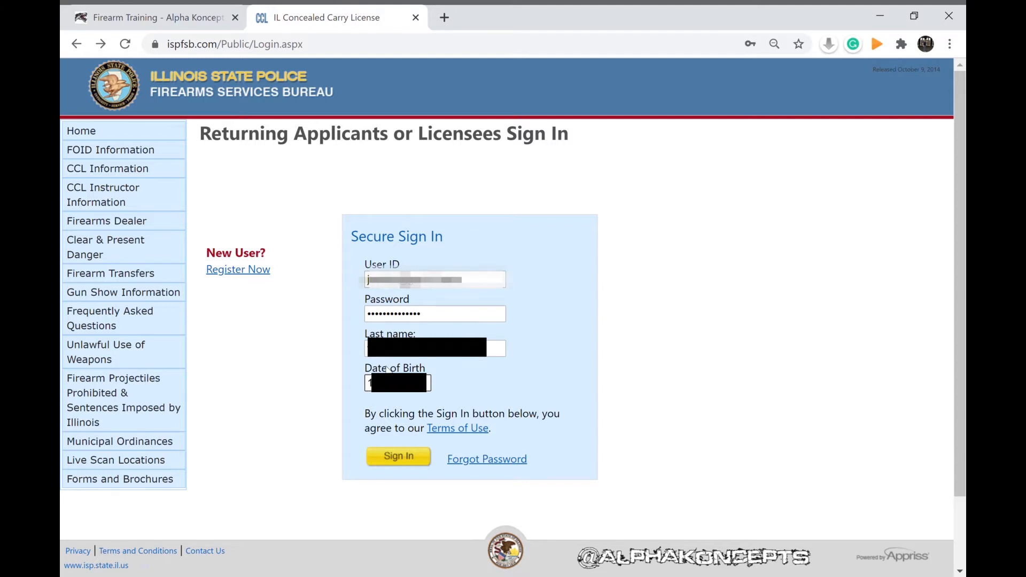
left_click(389, 459)
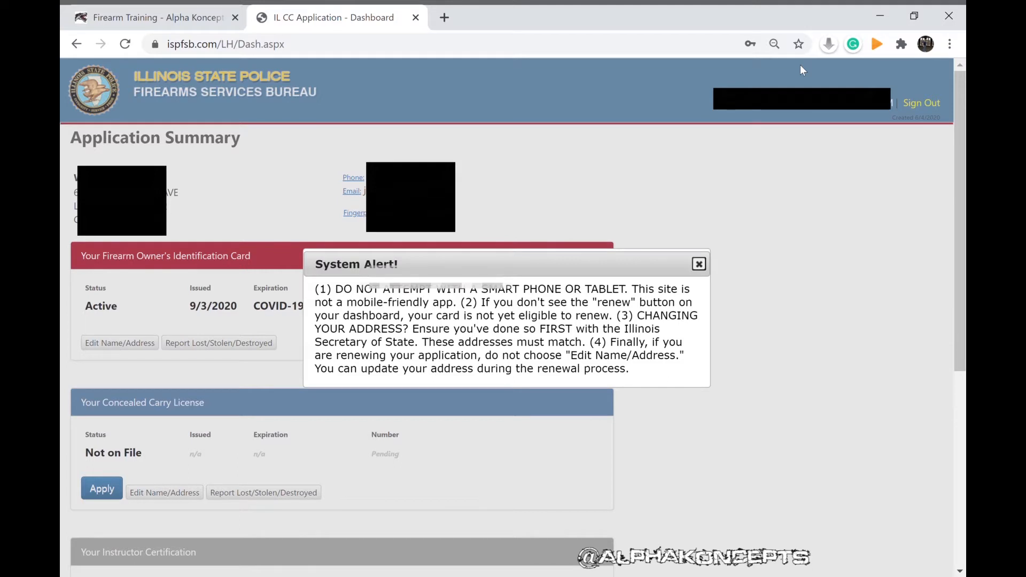
Start a Concealed Carry License application without the active duty military fee exemption and submit the preliminary information
left_click(700, 265)
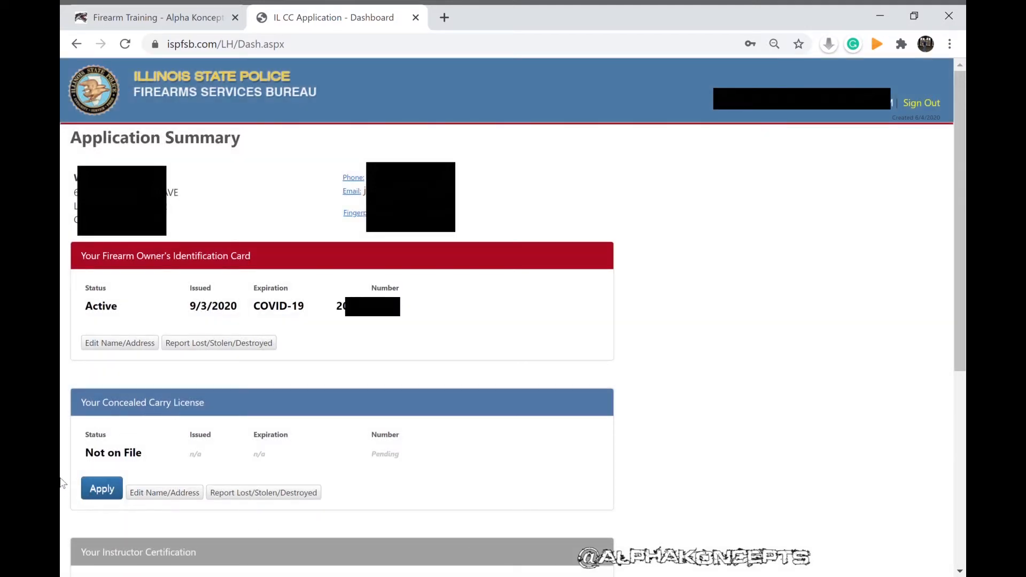
left_click(103, 490)
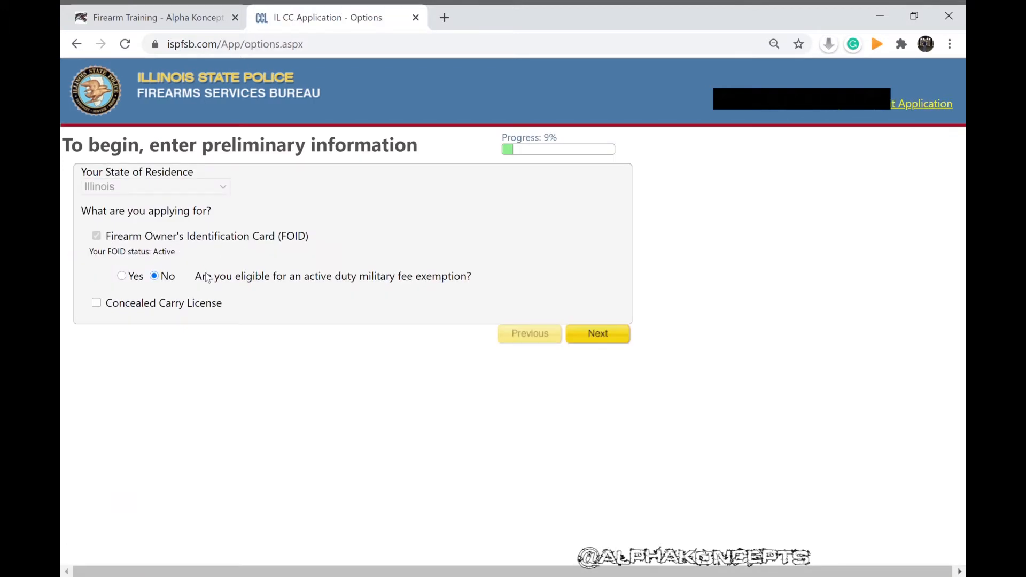
left_click(122, 276)
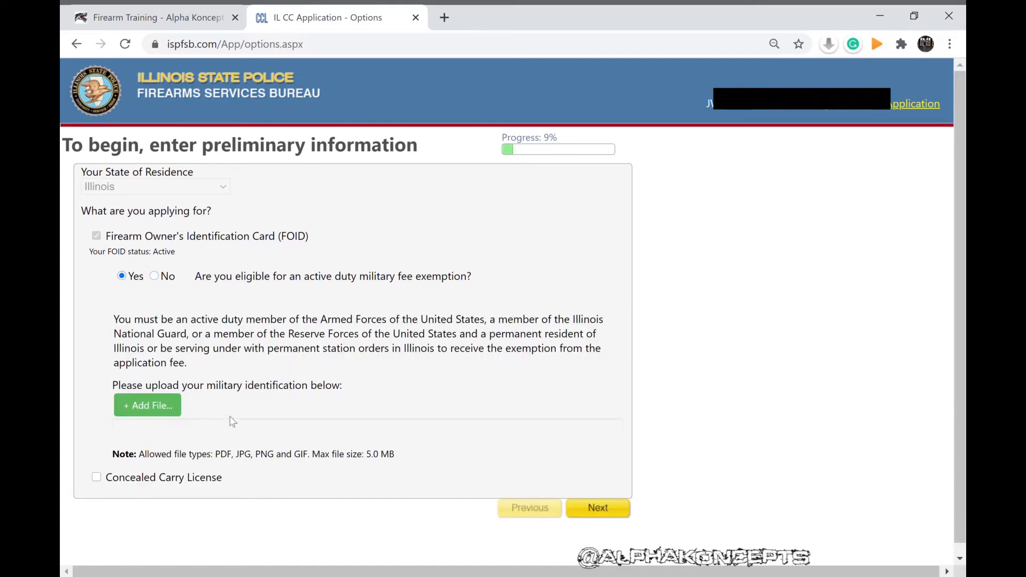
left_click(155, 277)
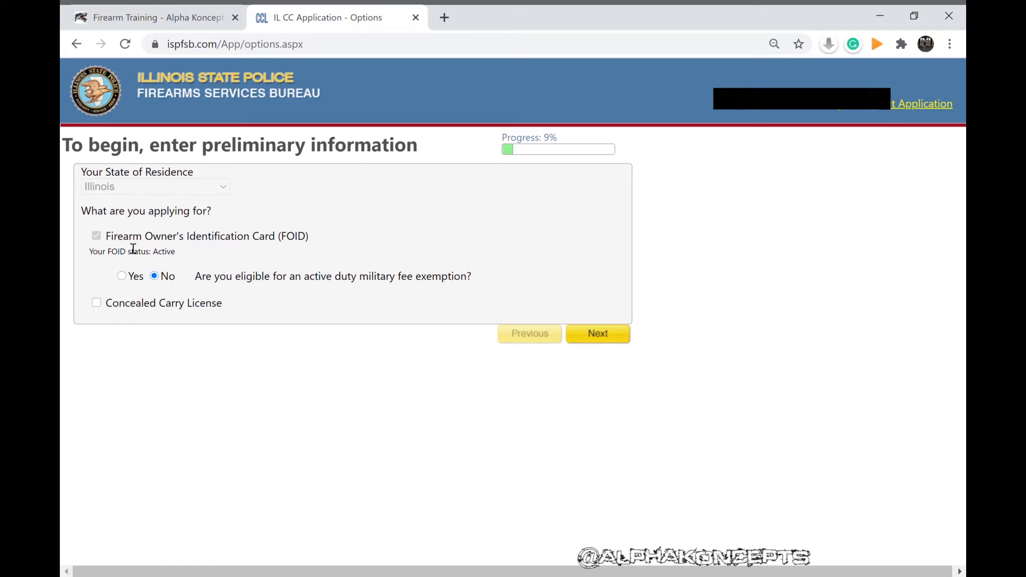
left_click(97, 304)
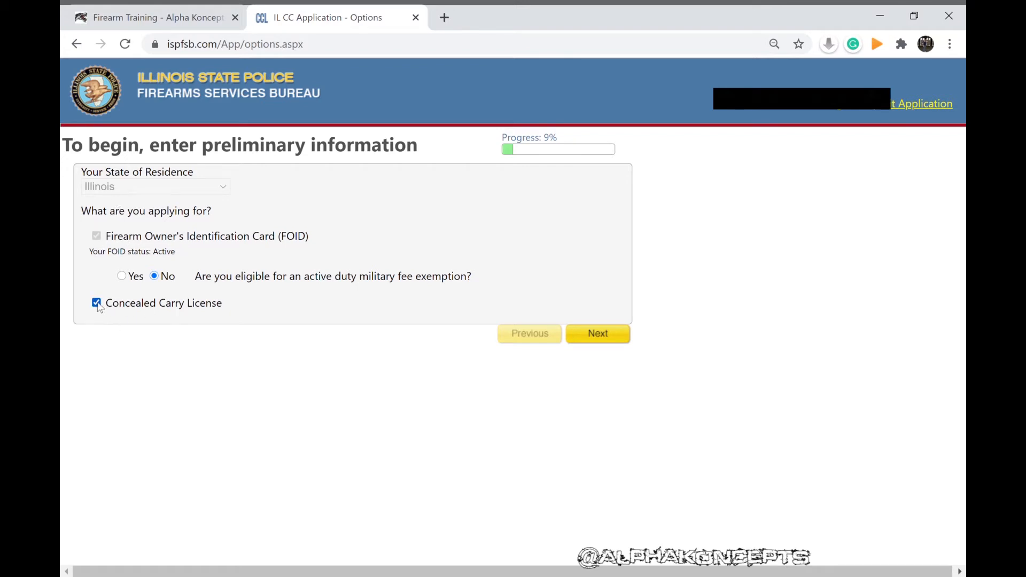
left_click(624, 339)
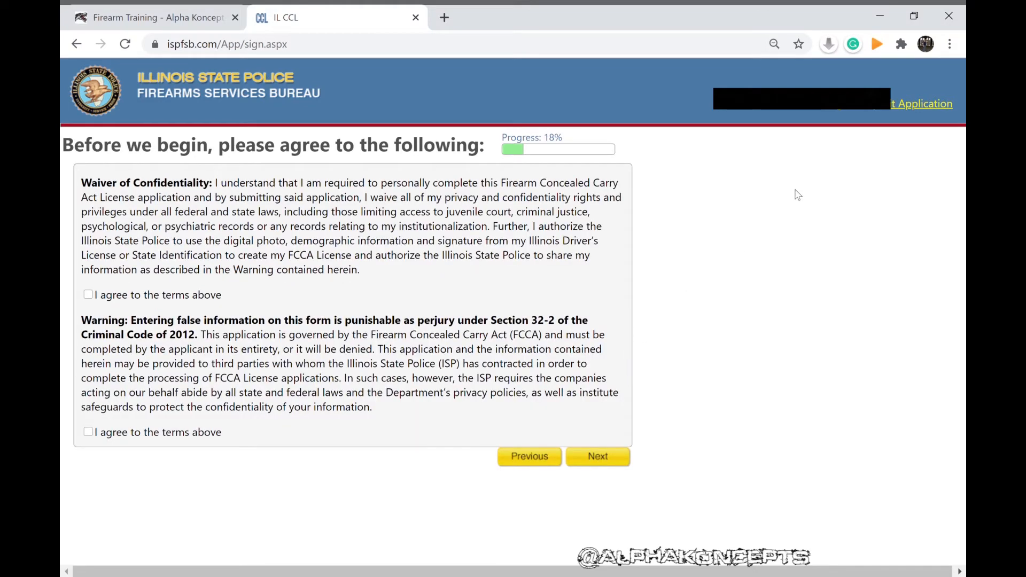
Agree to both the Waiver of Confidentiality and the false-information Warning, and continue the application
left_click(89, 298)
left_click(88, 438)
left_click(604, 459)
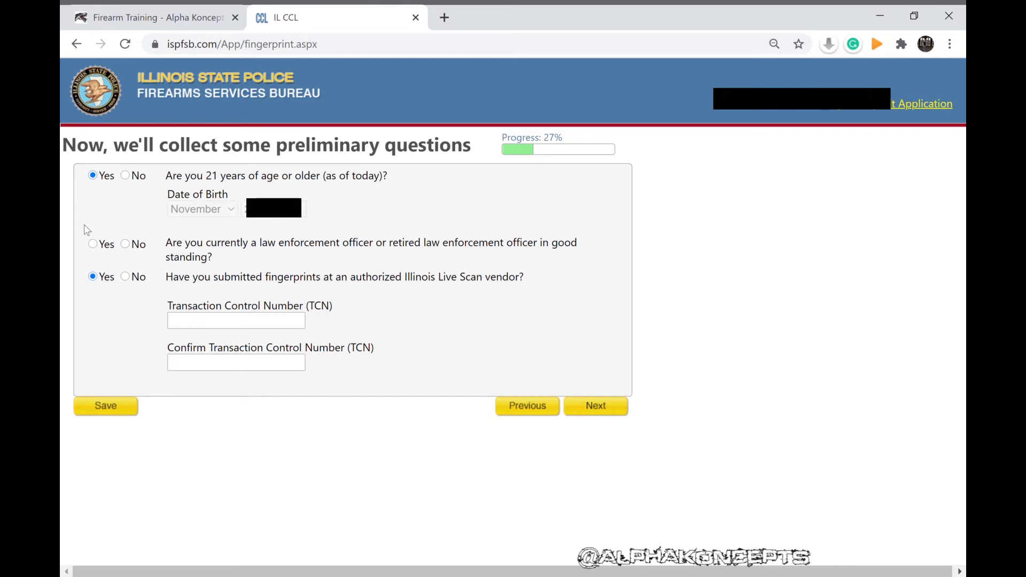
Answer No to the law enforcement officer and submitted fingerprints questions, and continue to the identification numbers
left_click(126, 245)
left_click(126, 277)
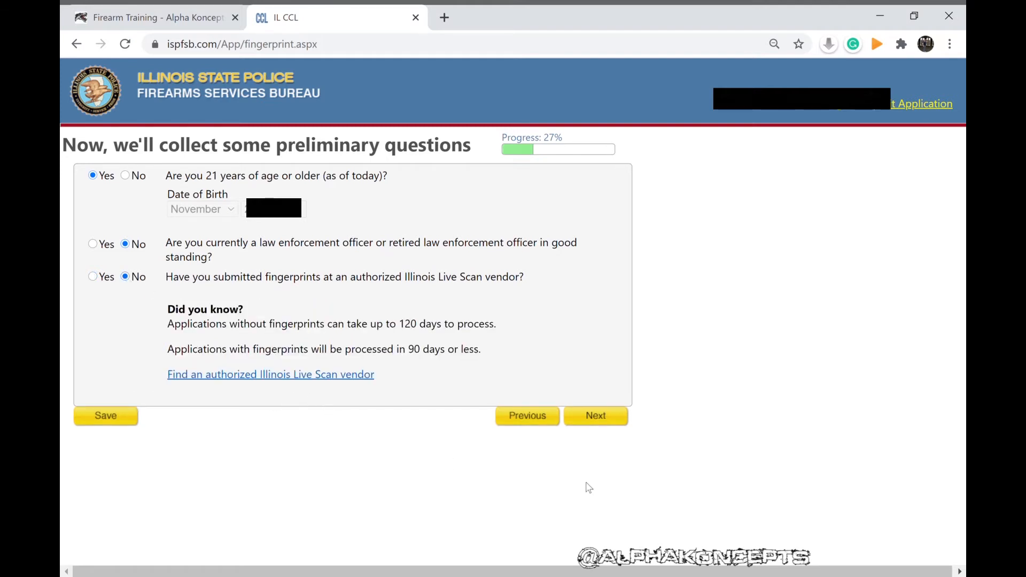
left_click(616, 427)
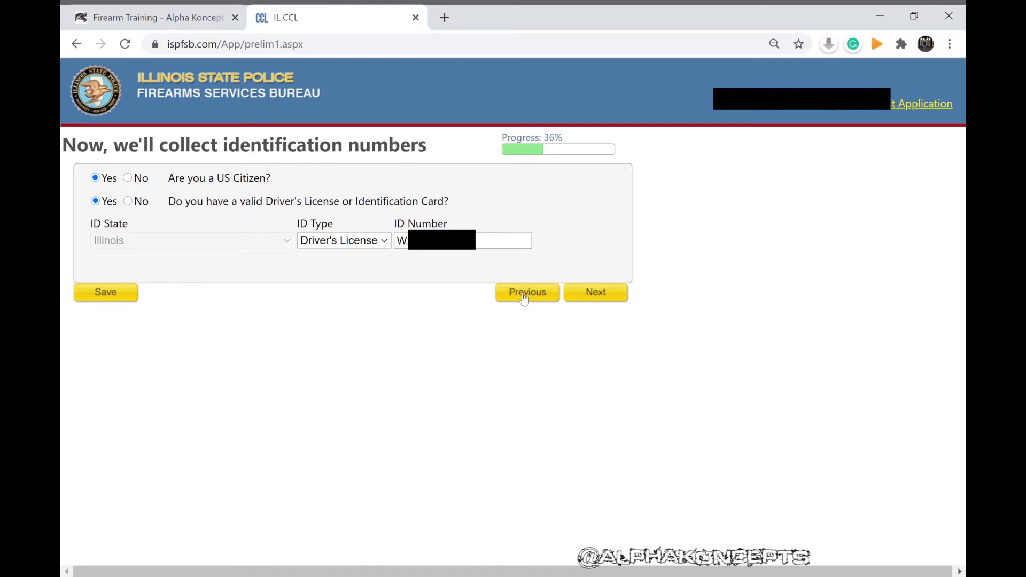
Accept the prefilled identification details, then submit the applicant information with the contact e-mail confirmed for official communication
left_click(620, 297)
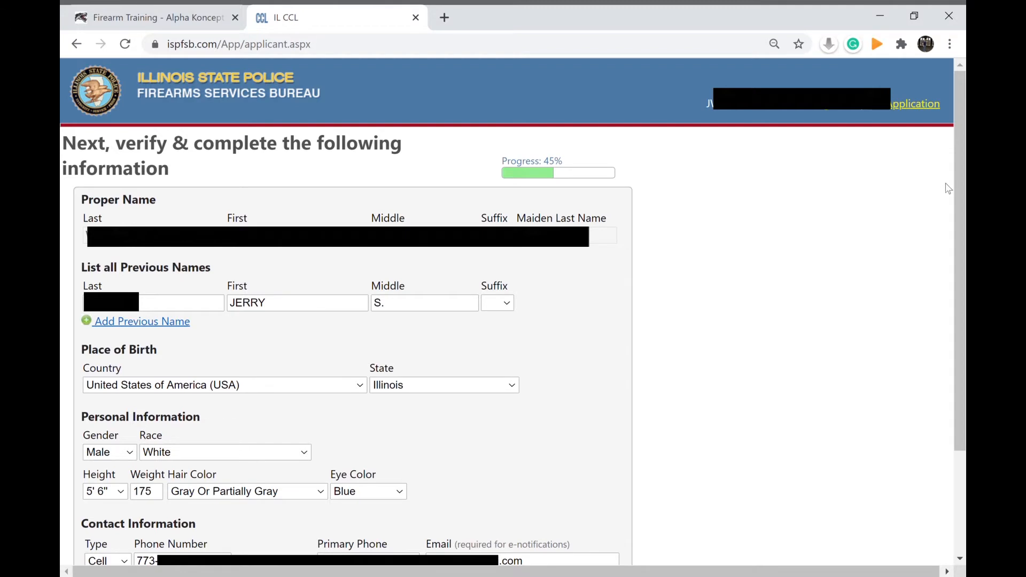
left_click_drag(960, 178, 949, 312)
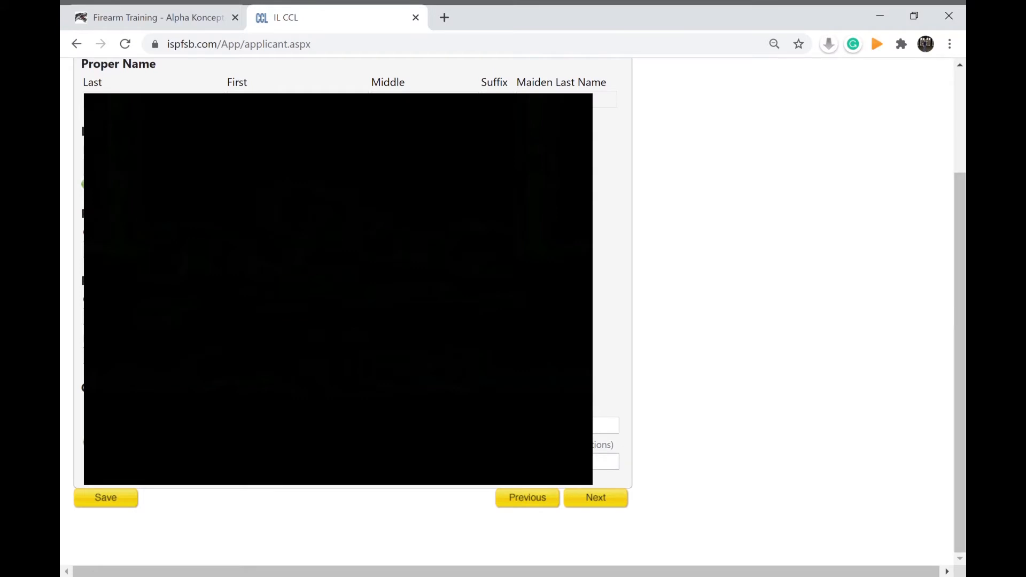
left_click(605, 462)
left_click(598, 499)
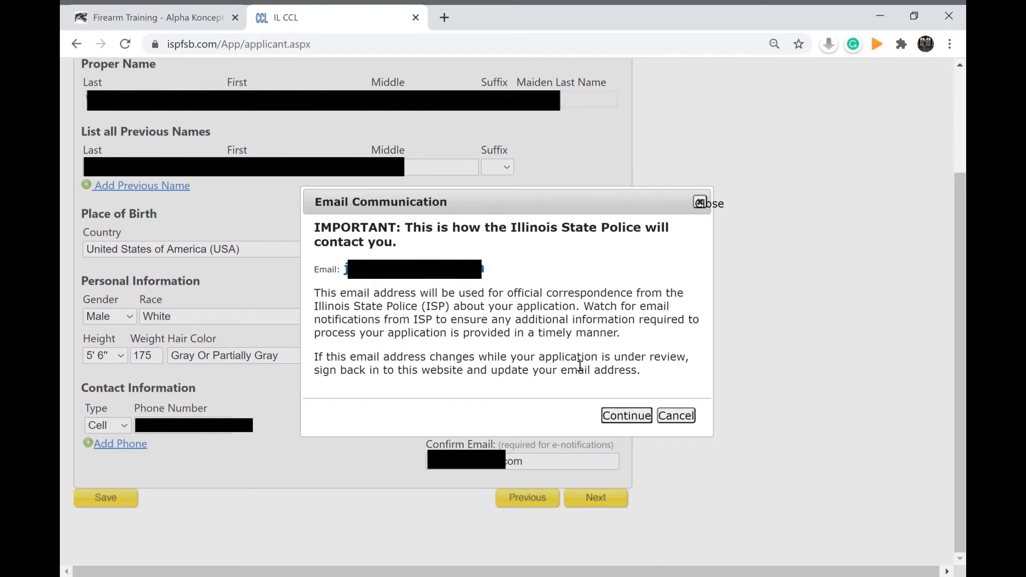
left_click(627, 417)
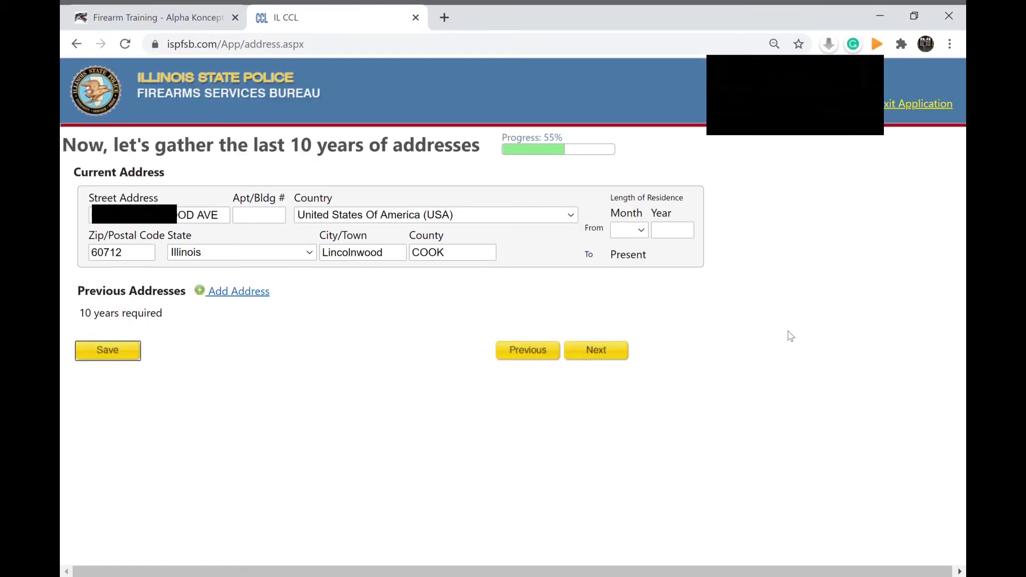
Set the current address's residence start to Jan 1999 and continue to the Criminal History questions
left_click(630, 274)
left_click(629, 275)
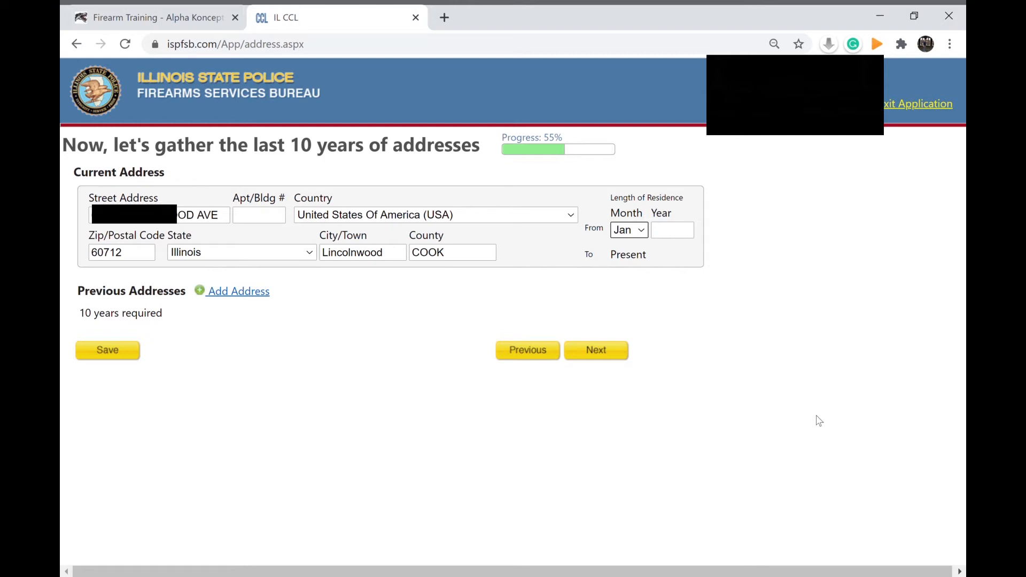
left_click(672, 238)
type("1999")
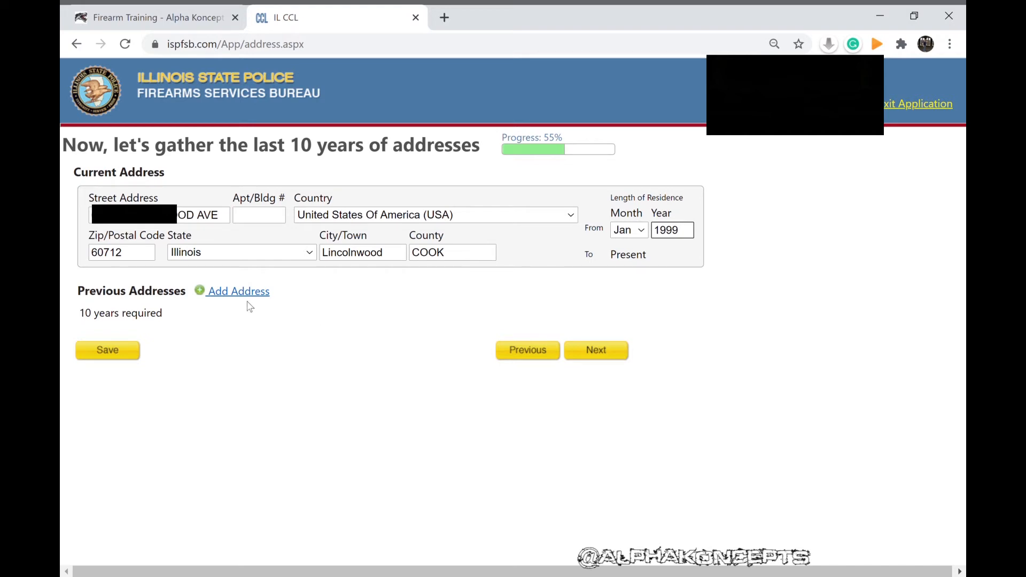
left_click(596, 352)
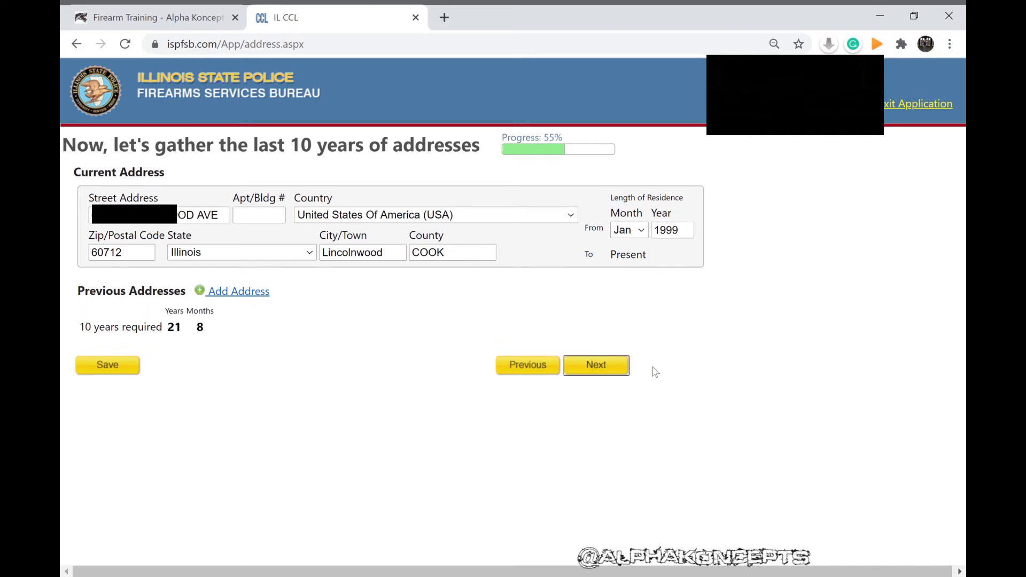
left_click(619, 375)
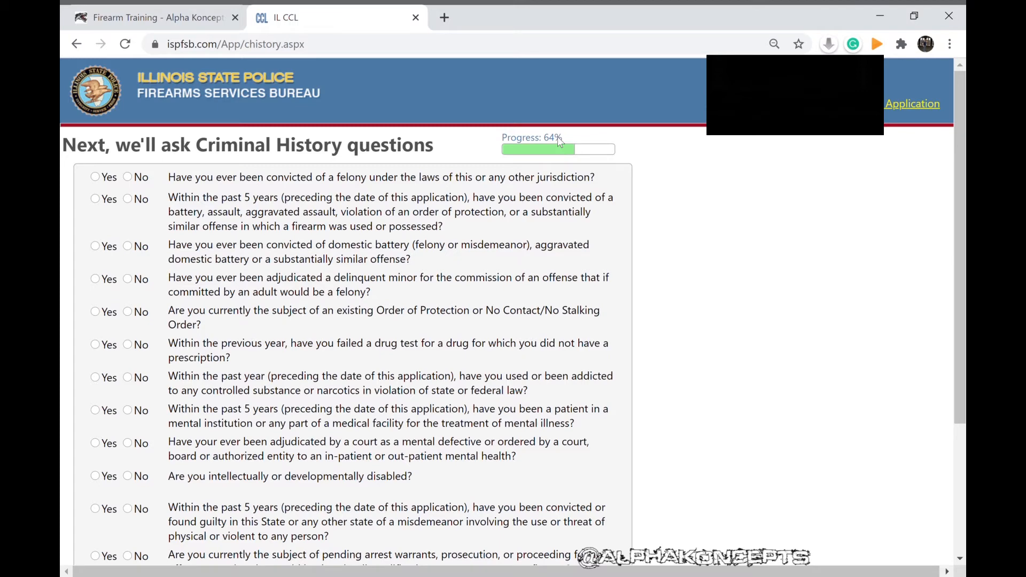
Answer No to the first eight Criminal History questions, from felony conviction through being a patient in a mental institution
scroll(582, 147, "down", 1)
left_click(128, 145)
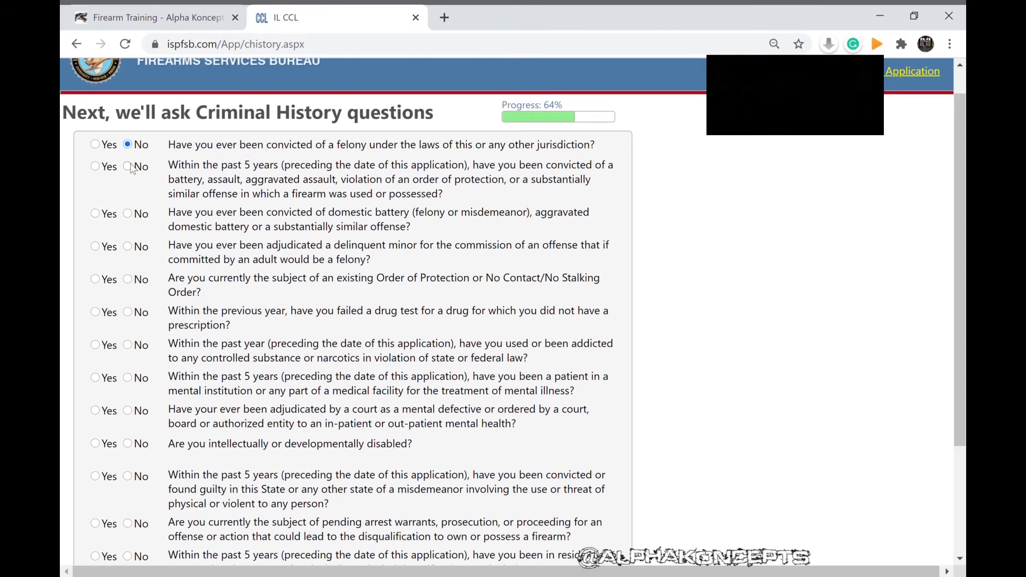
left_click(129, 166)
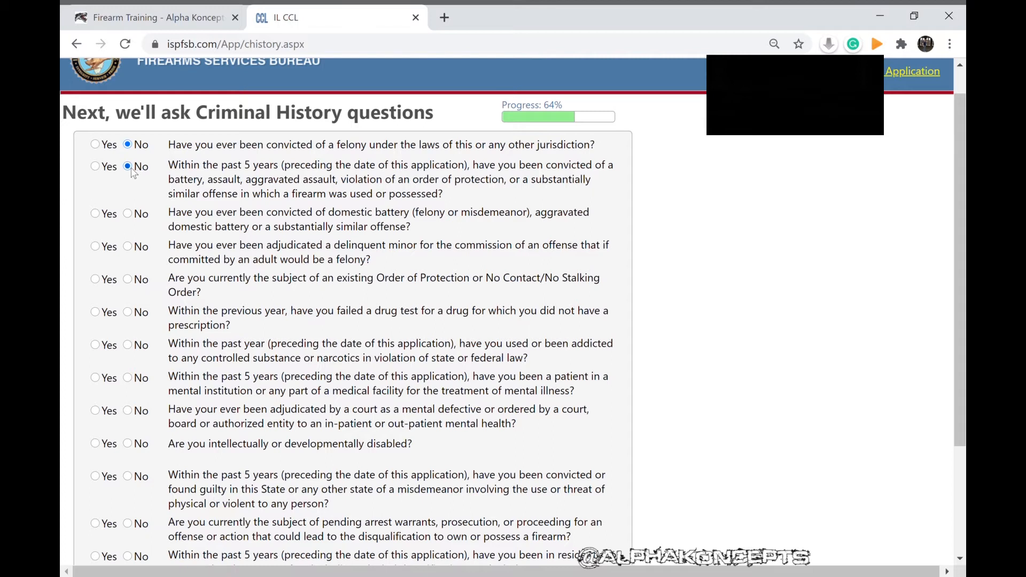
left_click(128, 215)
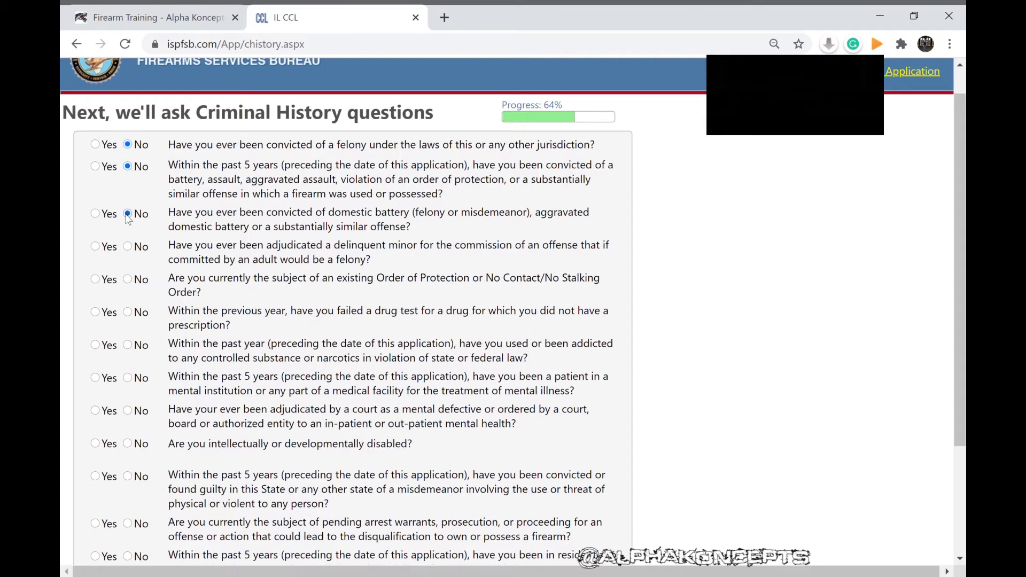
left_click(128, 247)
left_click(129, 281)
left_click(129, 315)
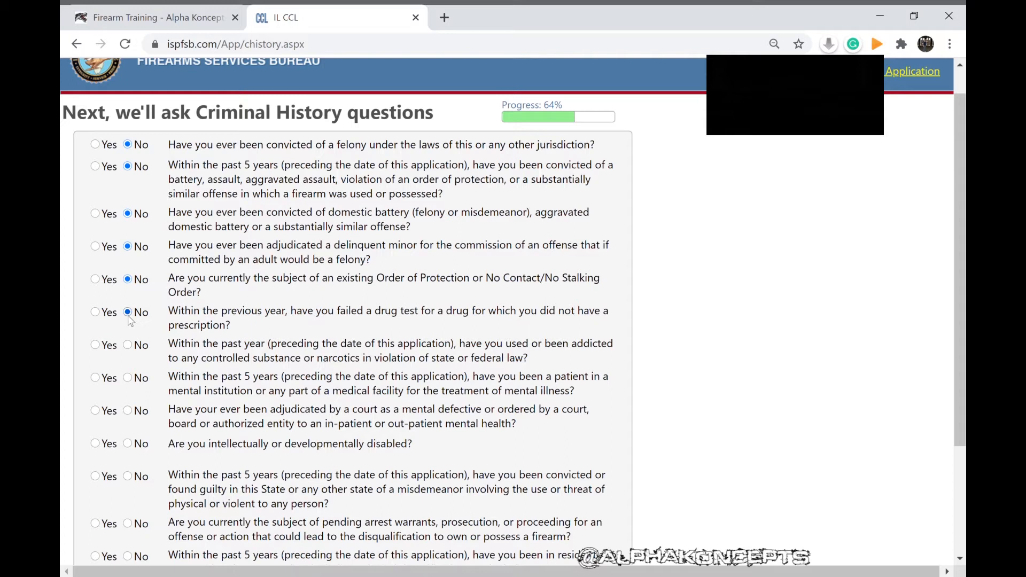
left_click(128, 347)
left_click(128, 379)
Answer No to the remaining six Criminal History questions and continue to the training information
left_click_drag(960, 251, 960, 354)
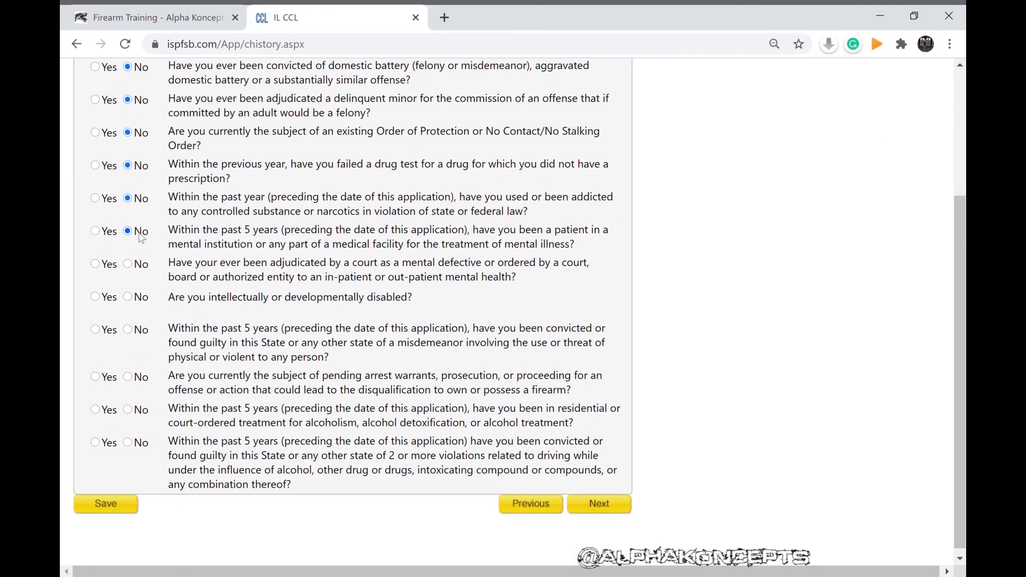
left_click(129, 265)
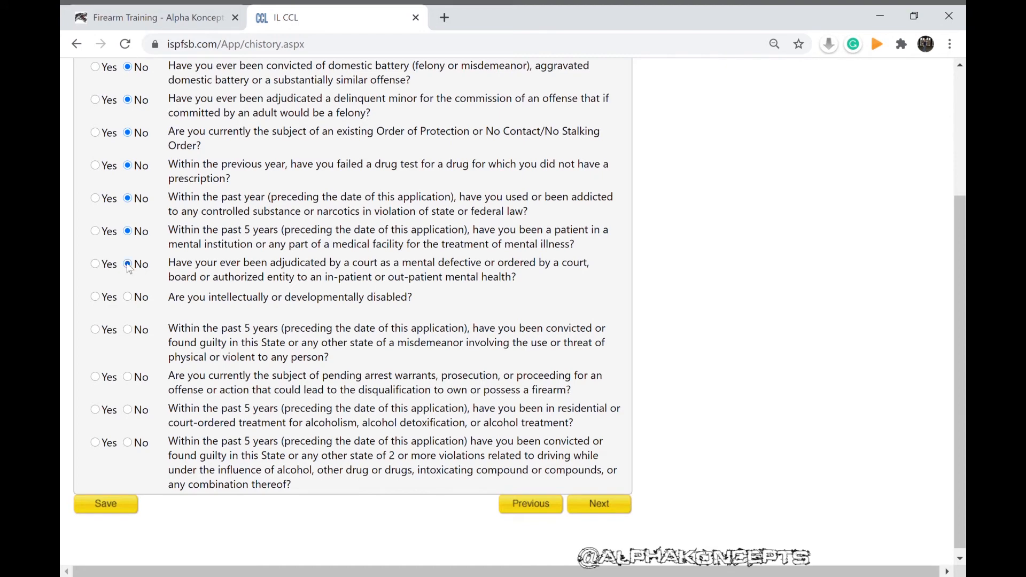
left_click(127, 299)
left_click(127, 330)
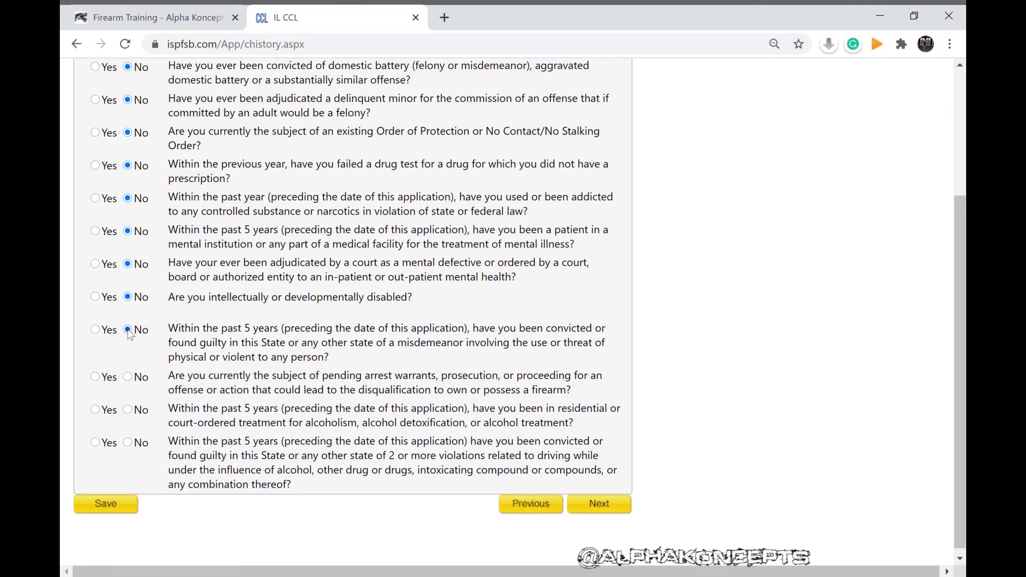
left_click(127, 377)
left_click(128, 410)
left_click(131, 445)
left_click(612, 509)
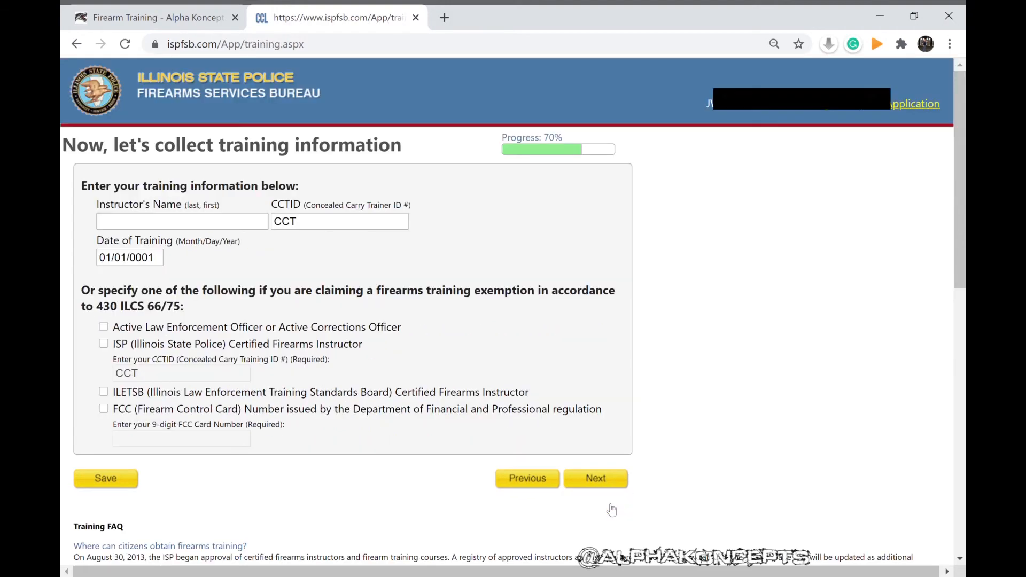
Enter the instructor's name using the matching suggestion, and fill in the instructor's Concealed Carry Trainer ID number
left_click(128, 229)
type("Kral")
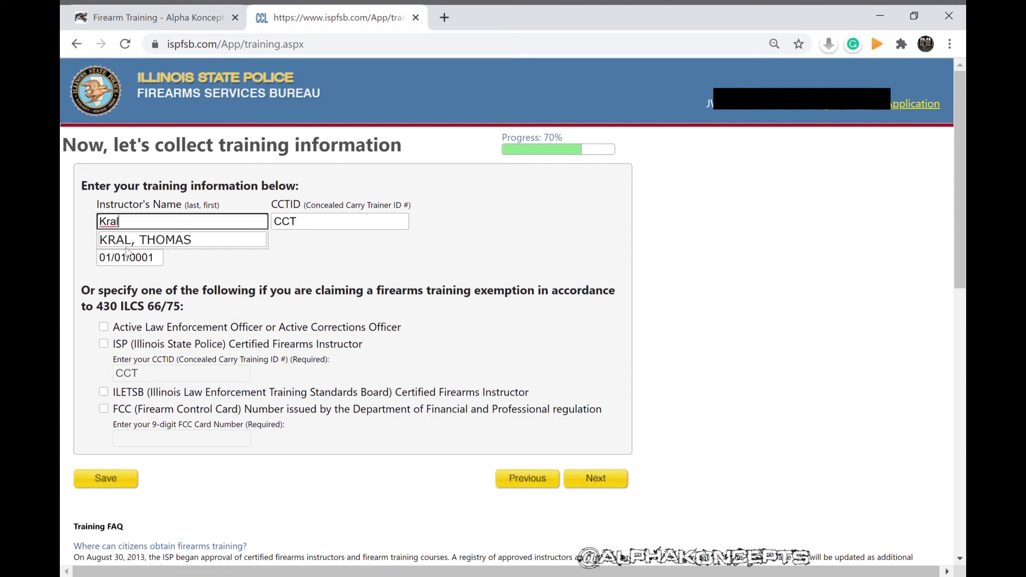
left_click(129, 240)
left_click(348, 227)
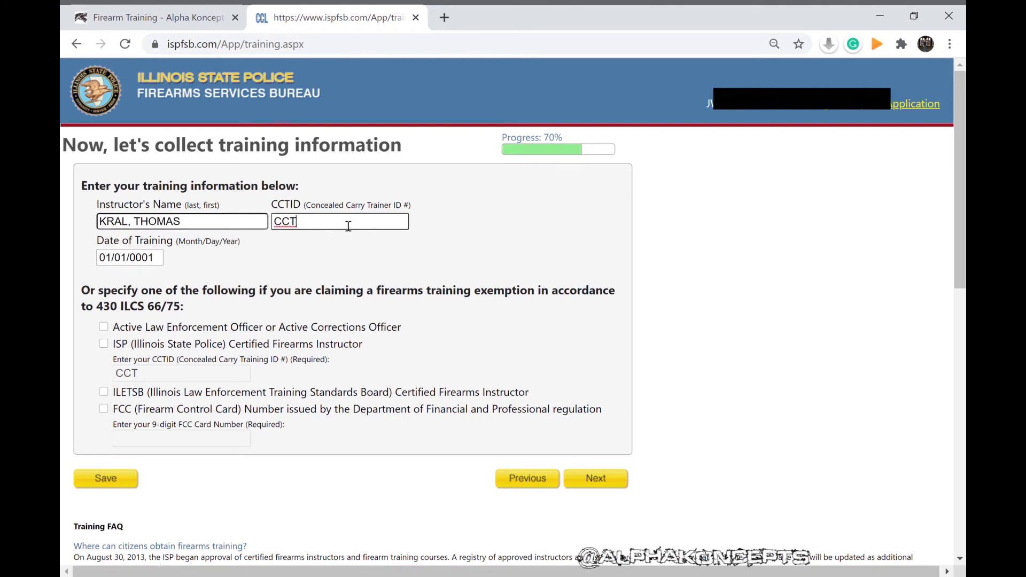
type("13")
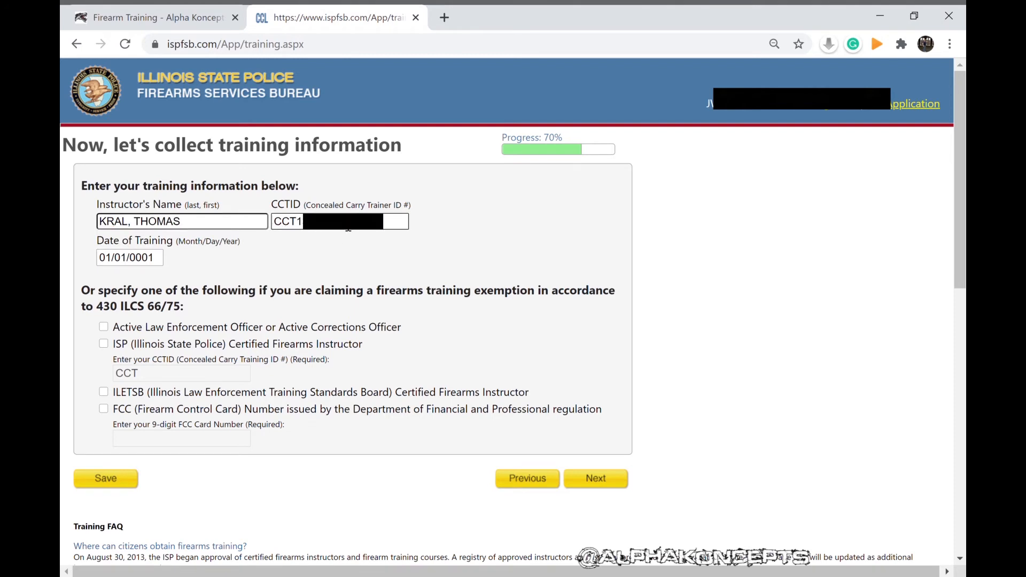
Set the Date of Training to 06/28/2020 and continue to the required documentation
triple_click(159, 260)
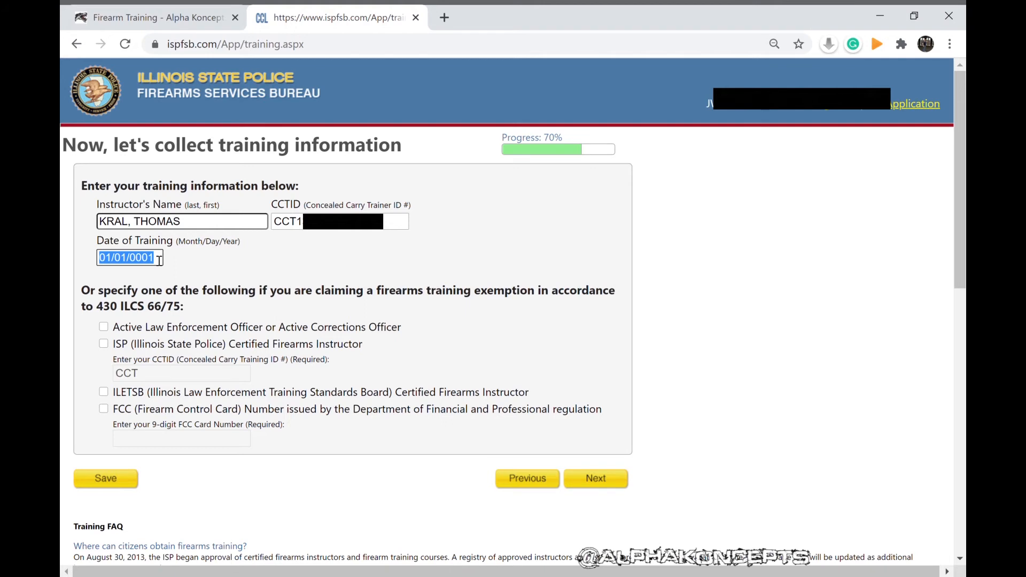
type("06/2")
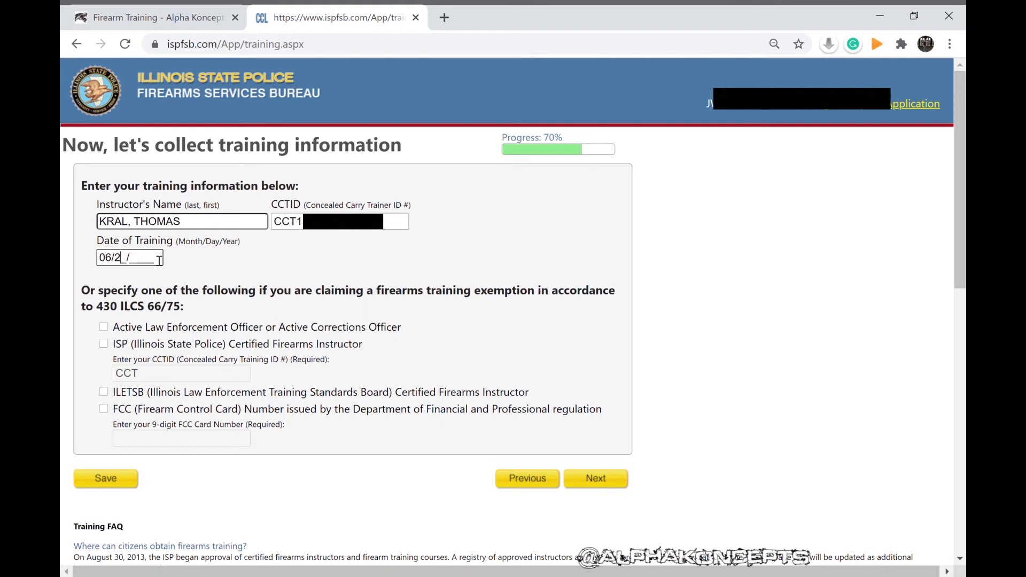
type("8/2020")
left_click(613, 483)
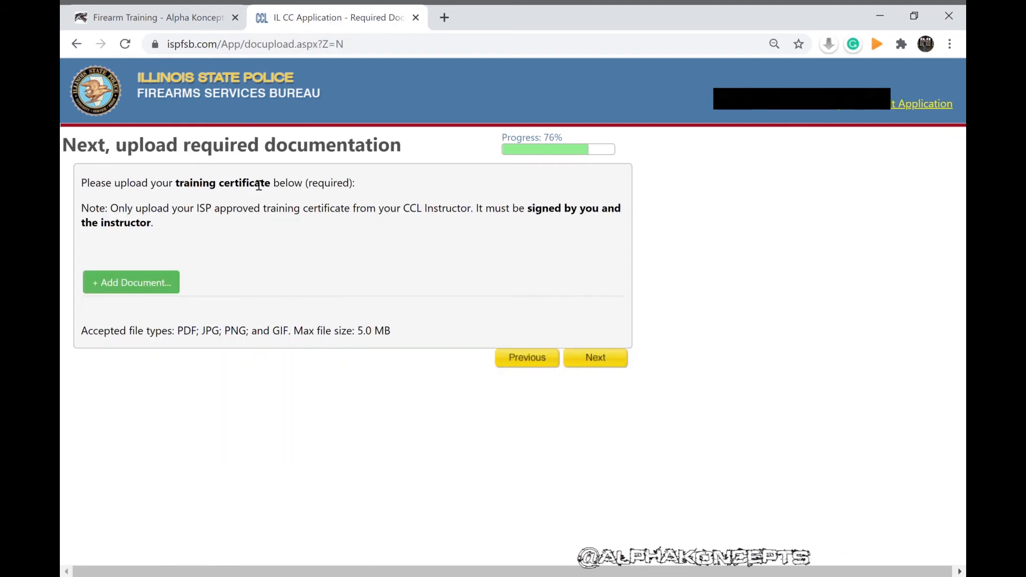
Upload certificate.jpg as the training certificate and continue to the photo upload
left_click(123, 287)
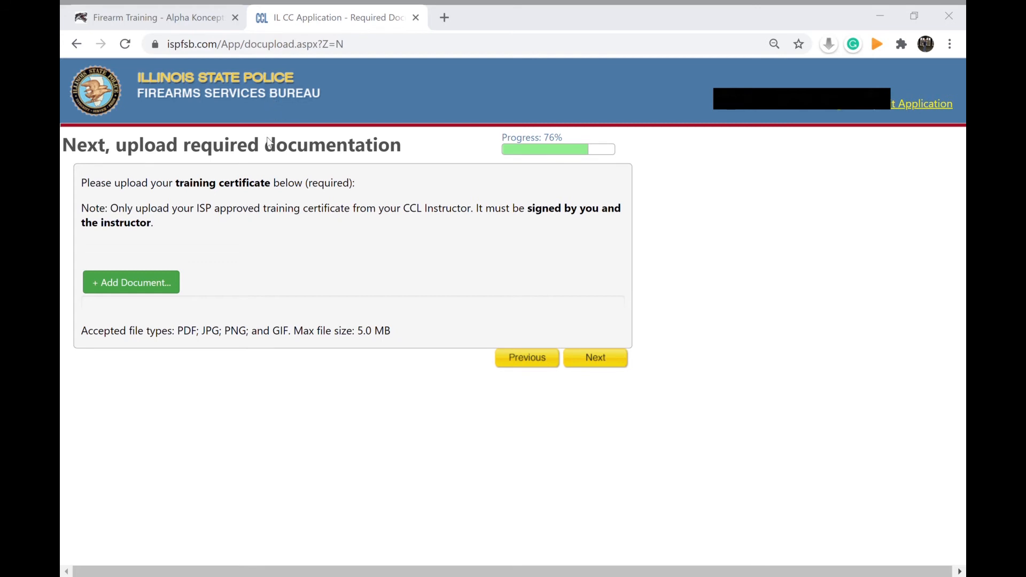
left_click(148, 289)
double_click(254, 117)
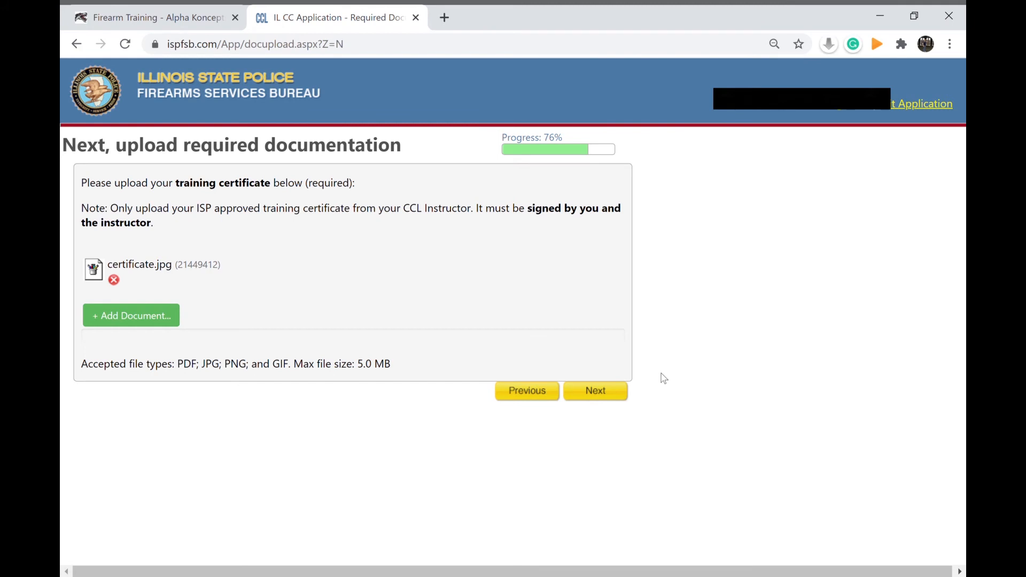
left_click(603, 398)
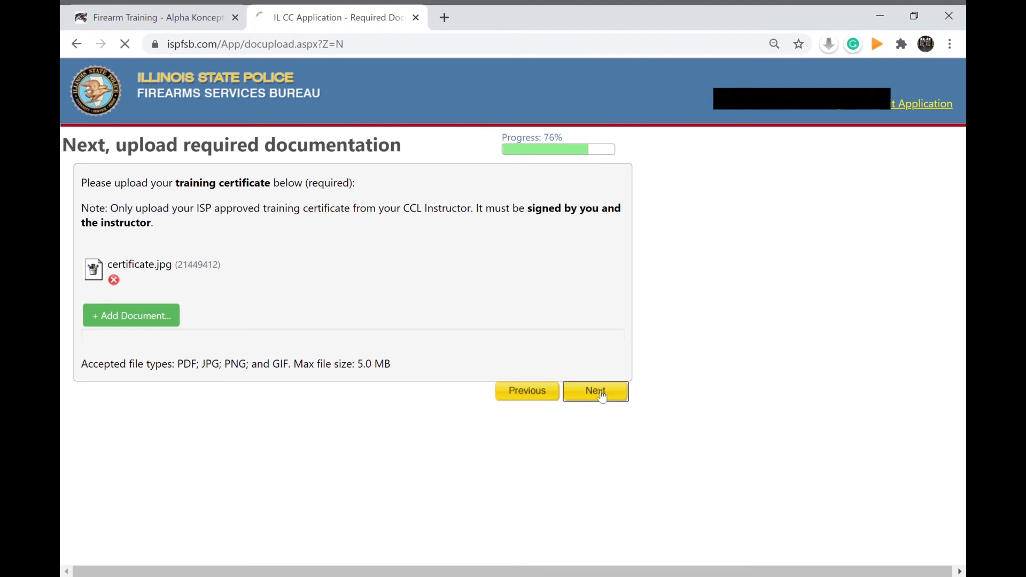
Upload the applicant's photo and continue to the electronic signature and payment
left_click(120, 307)
double_click(345, 122)
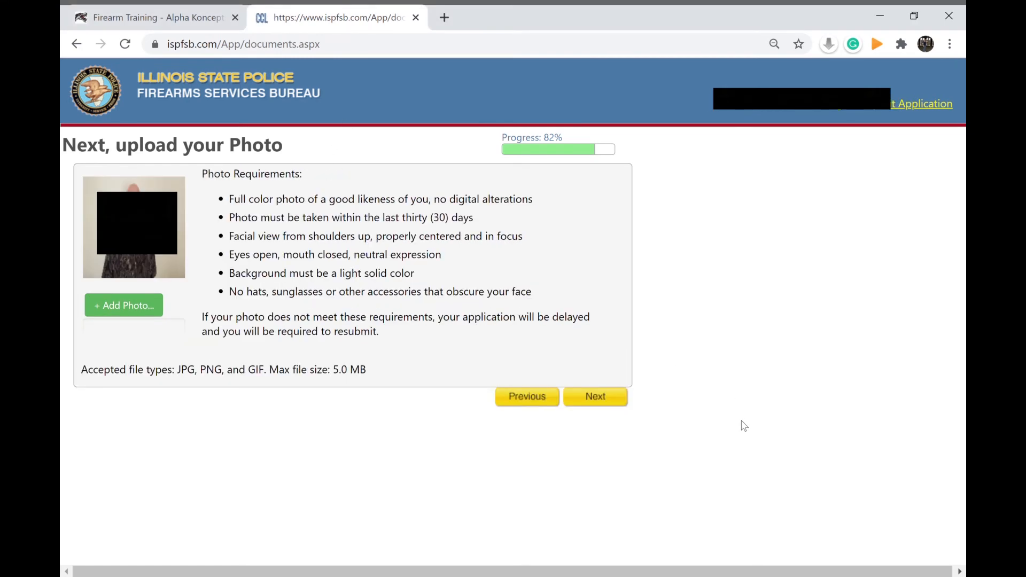
left_click(595, 396)
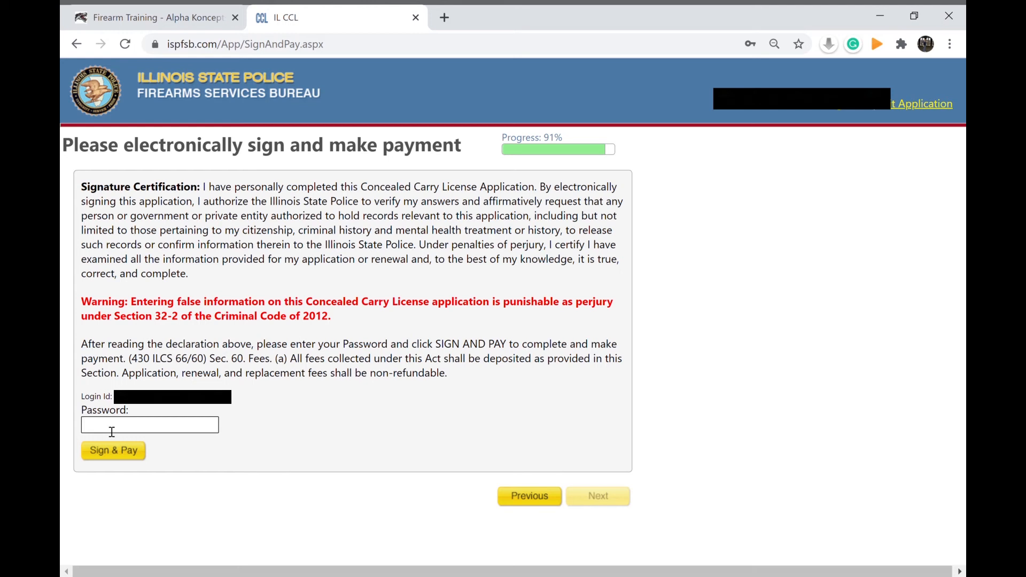
Electronically sign the application with the account password and proceed to payment
left_click(112, 432)
type("••••••••••••••")
left_click(123, 458)
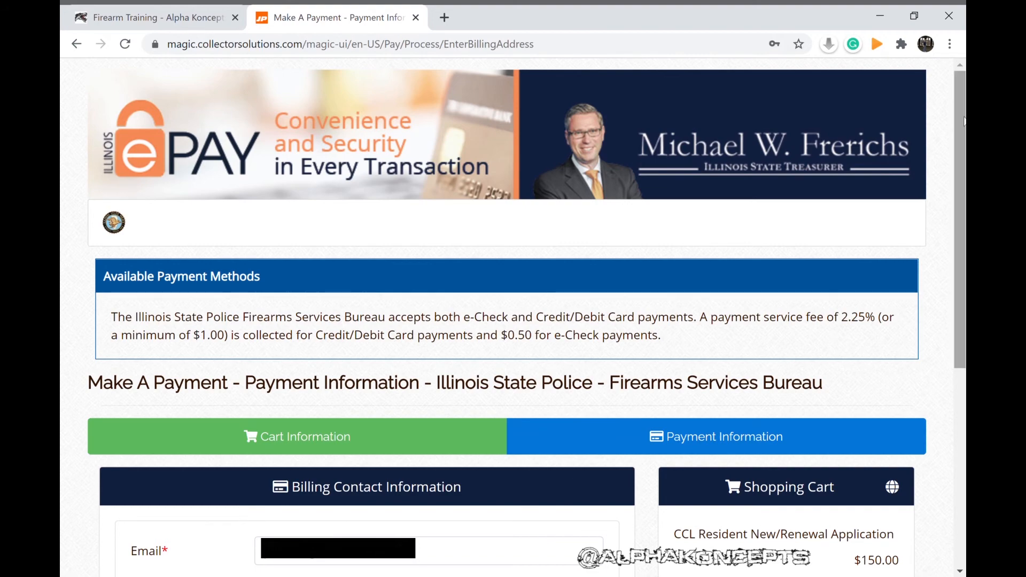
Keep the prefilled billing e-mail, fill in the card details for a Credit Card payment, and continue to the payment review
left_click_drag(964, 122, 961, 291)
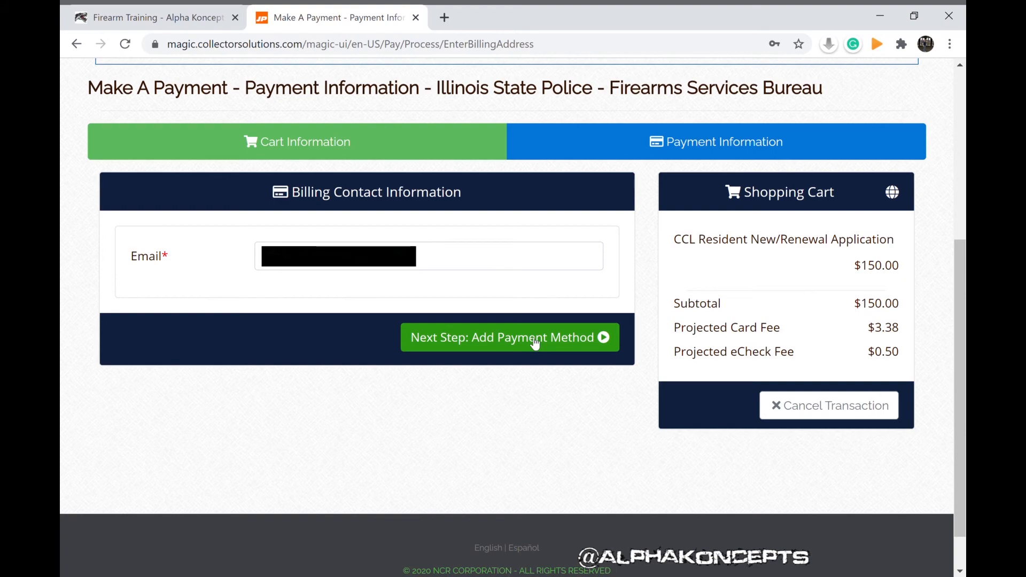
left_click(536, 343)
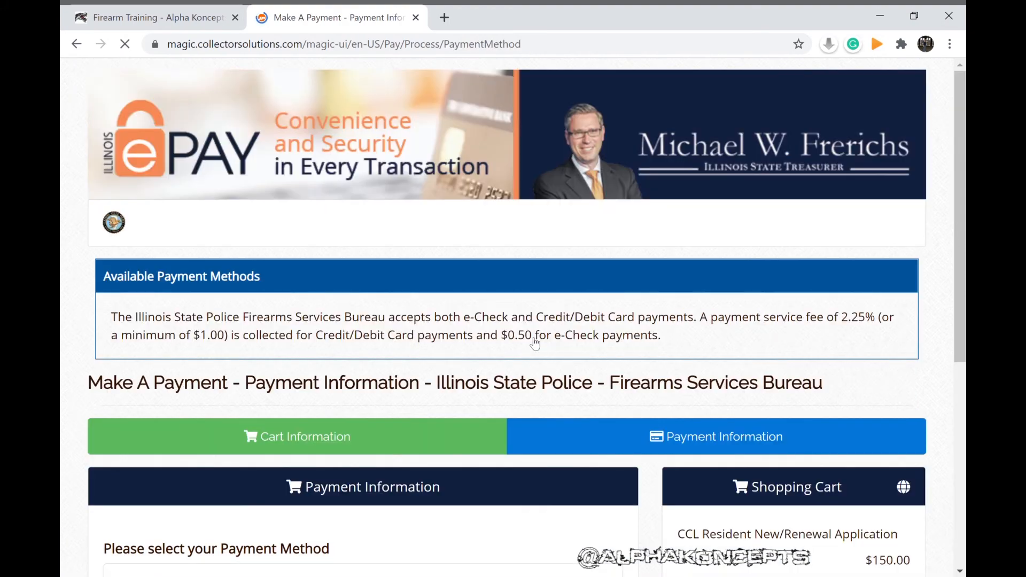
left_click_drag(965, 225, 964, 269)
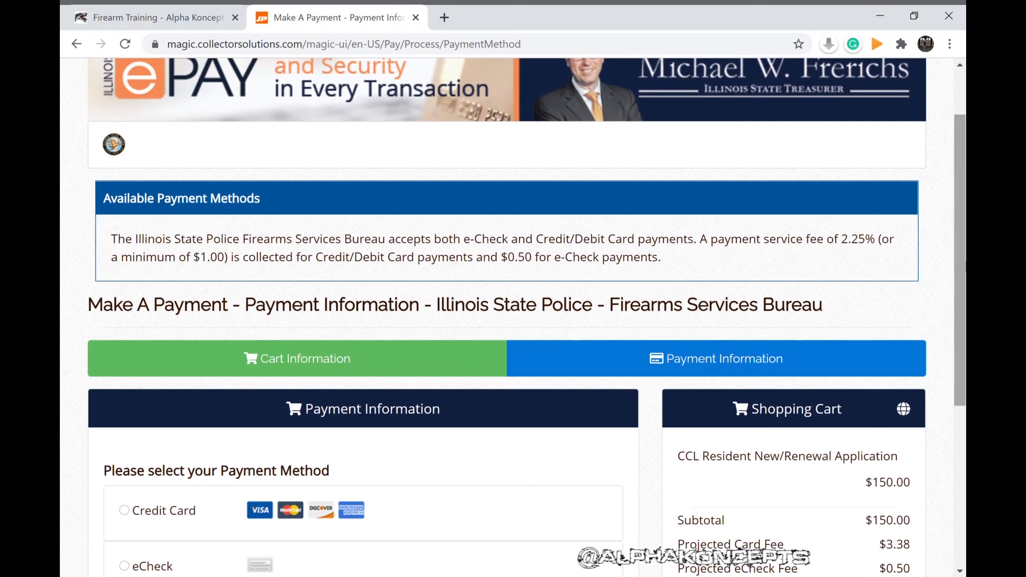
left_click_drag(965, 255, 964, 319)
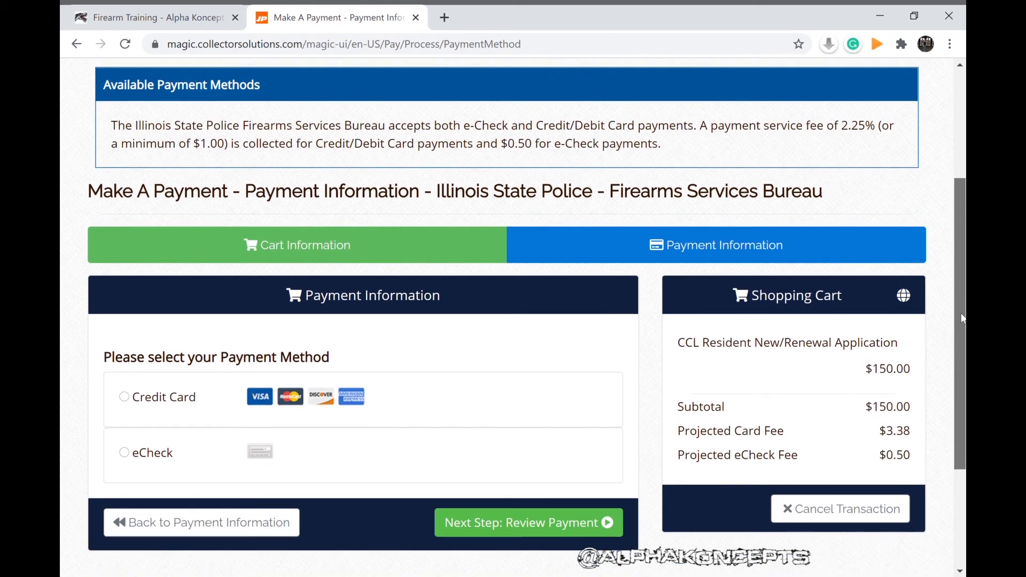
left_click_drag(963, 318, 959, 329)
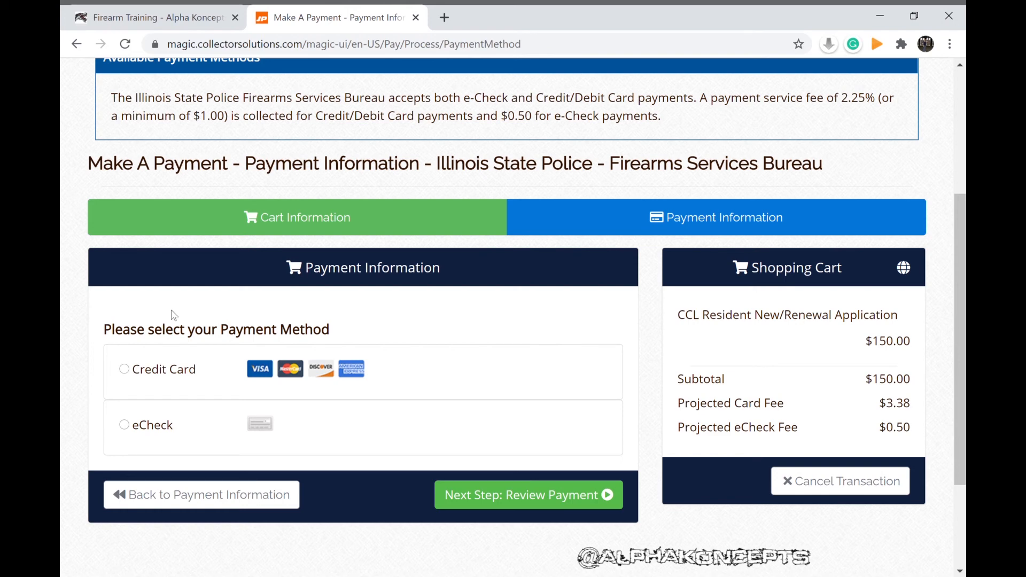
left_click(124, 370)
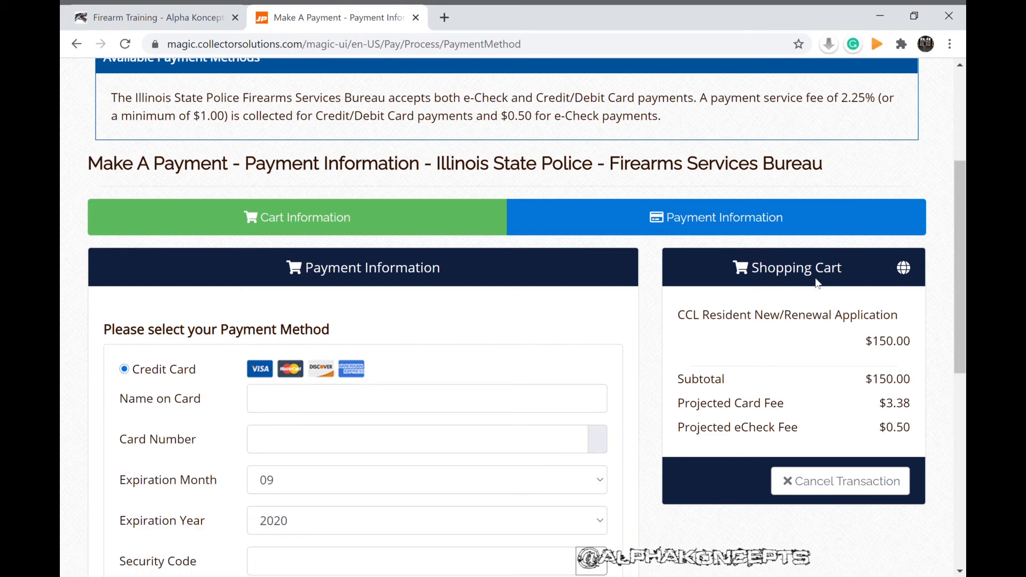
left_click_drag(958, 175, 957, 237)
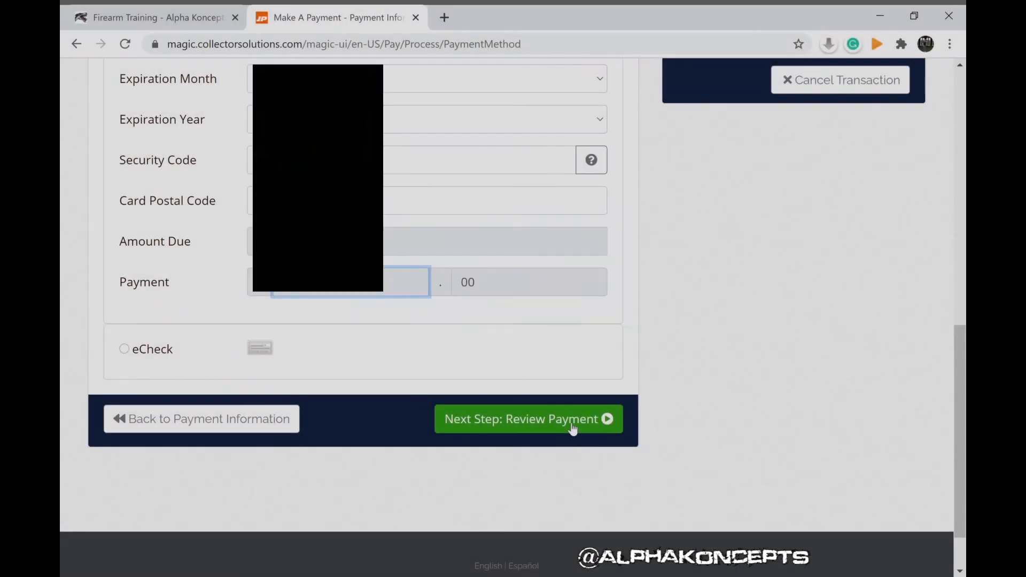
left_click(572, 423)
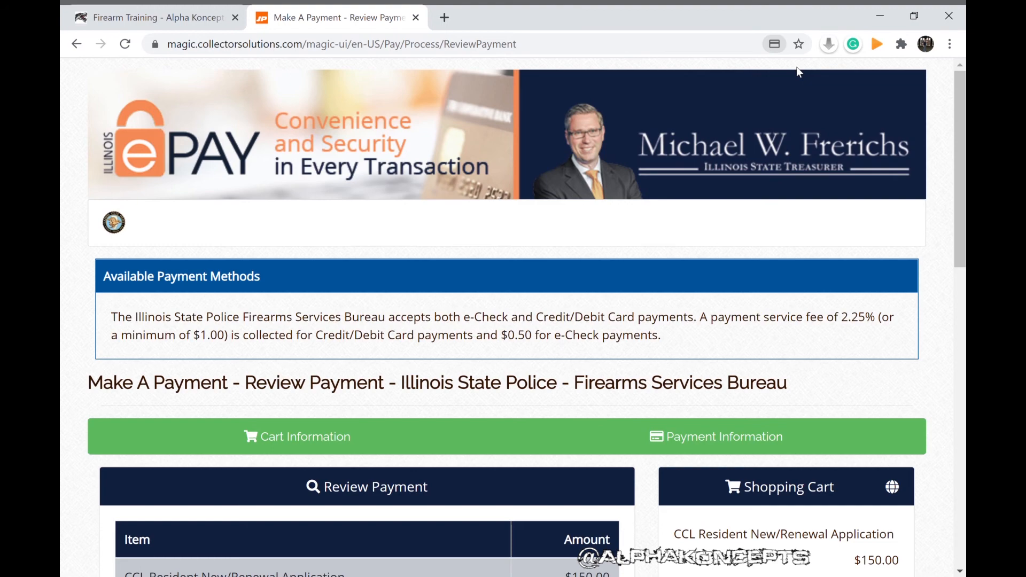
Opt out of the State Treasurer's e-mail updates, agree to the Payment Terms of Service, and make the payment to submit the application
left_click_drag(964, 123, 965, 222)
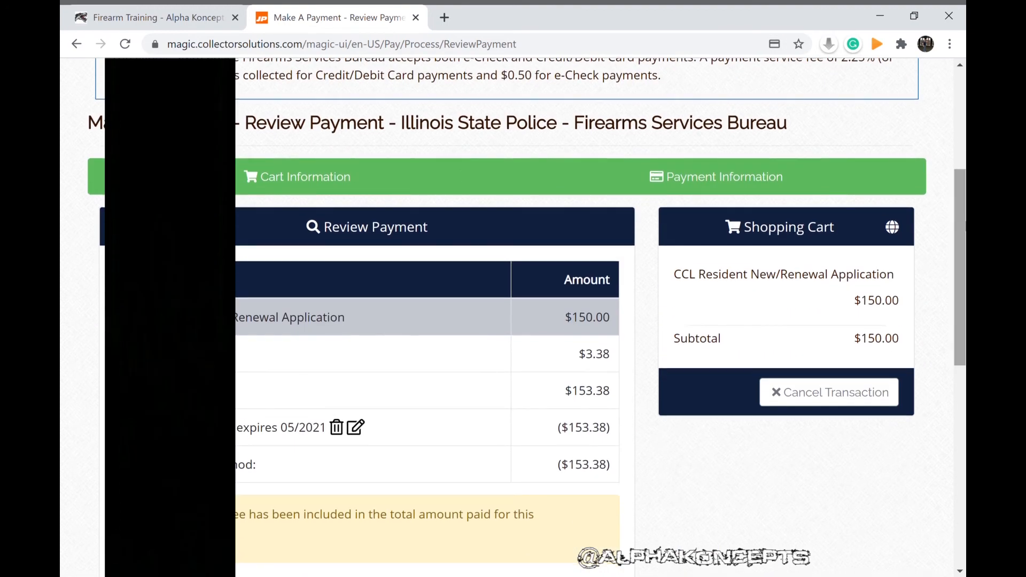
left_click_drag(961, 195, 960, 213)
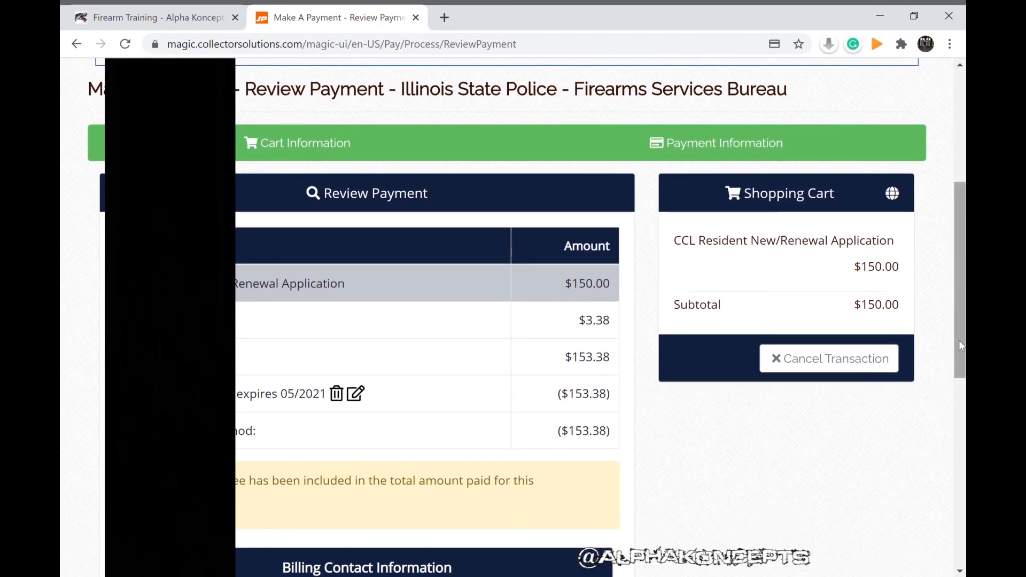
left_click_drag(960, 341, 928, 491)
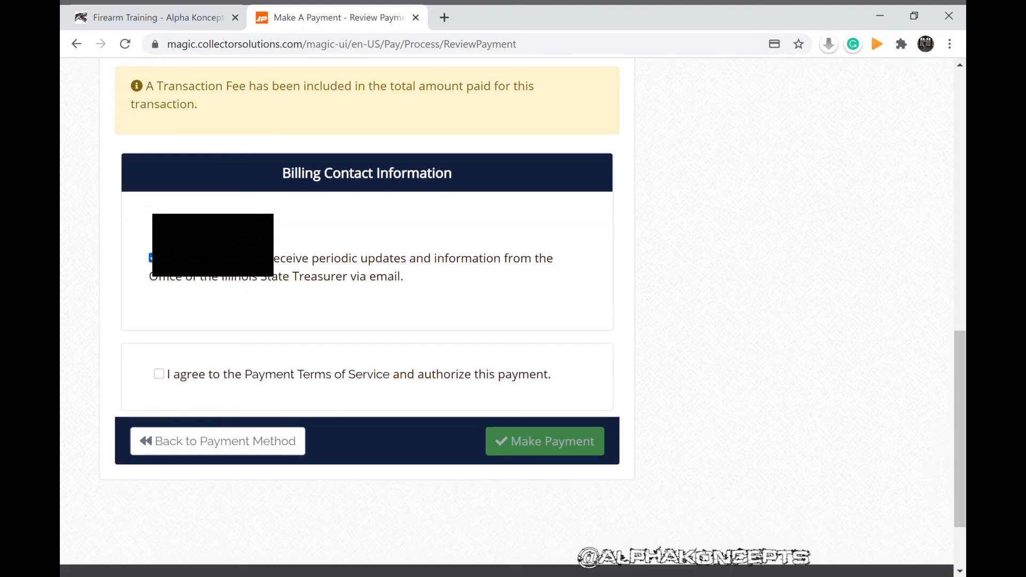
left_click(151, 258)
left_click(160, 374)
left_click(561, 444)
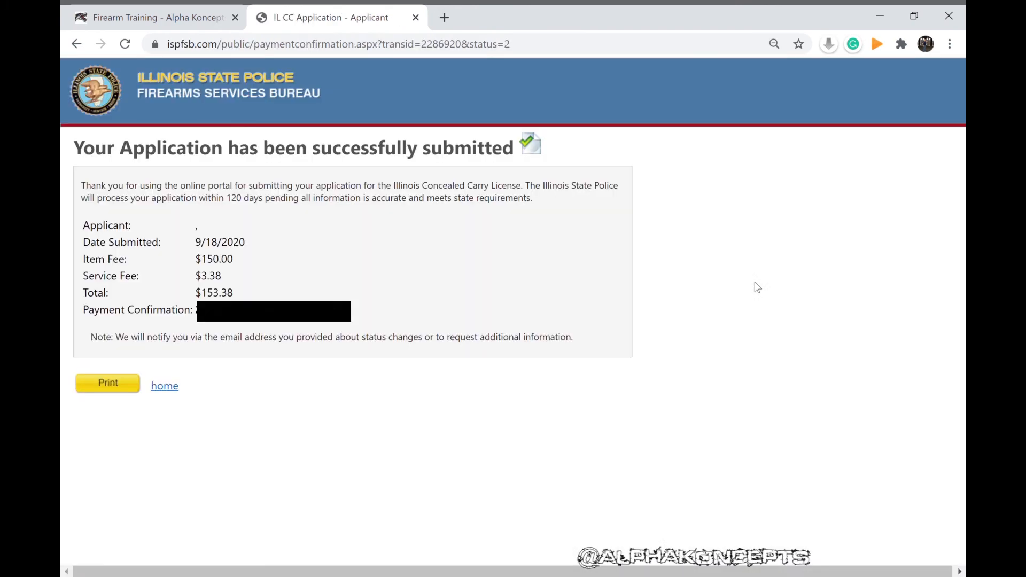
left_click_drag(82, 156, 579, 144)
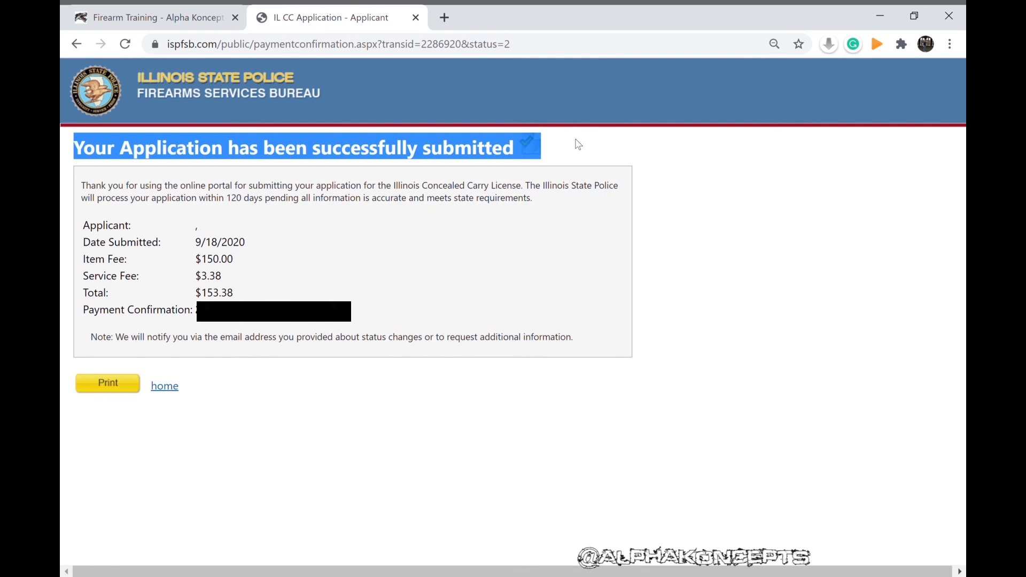